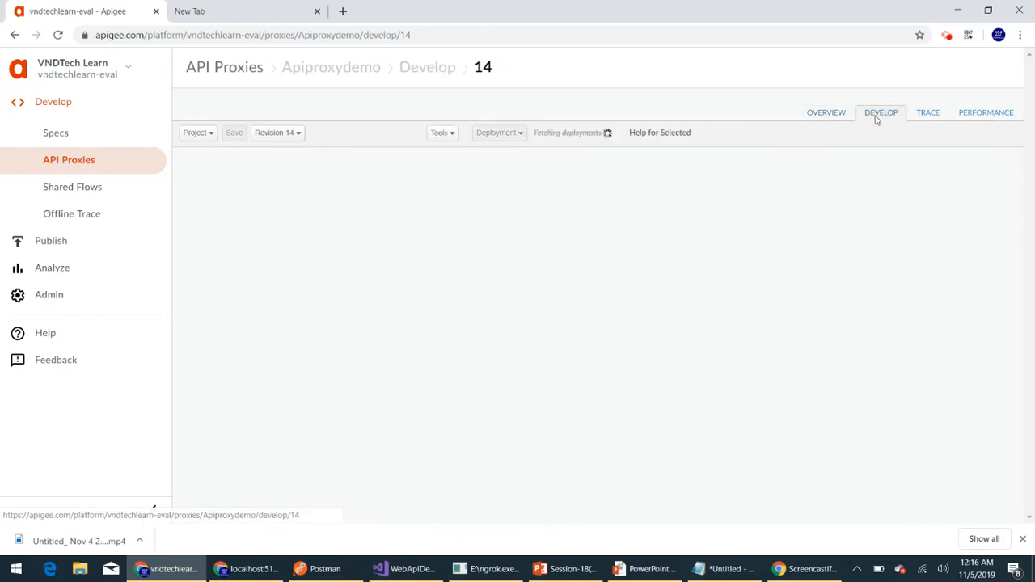
- Start a new conditional flow on the oauth2 proxy endpoint and name it "Refresh Access Token"
scroll(277, 300, down, 2)
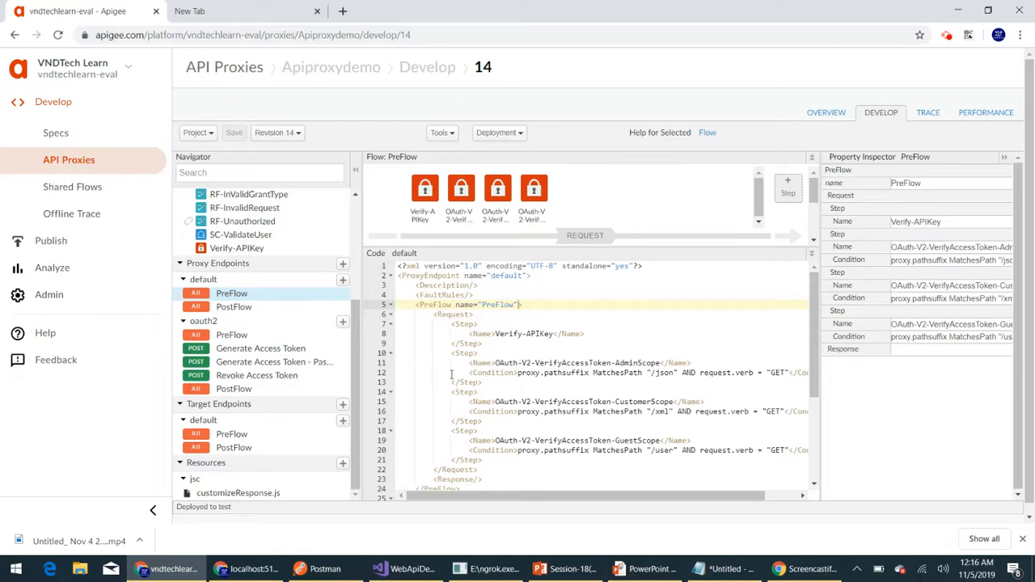
scroll(458, 365, down, 3)
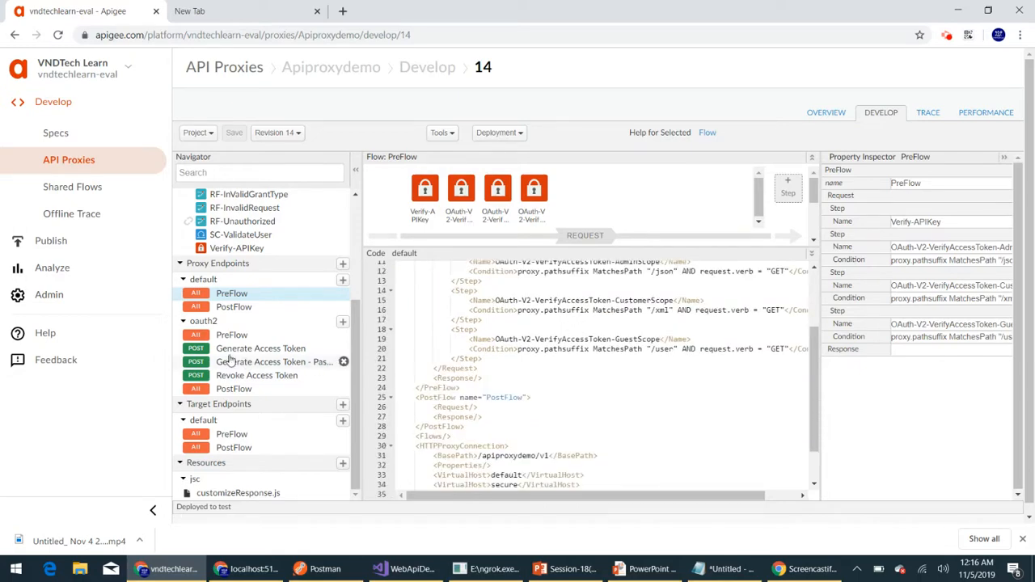
click(342, 322)
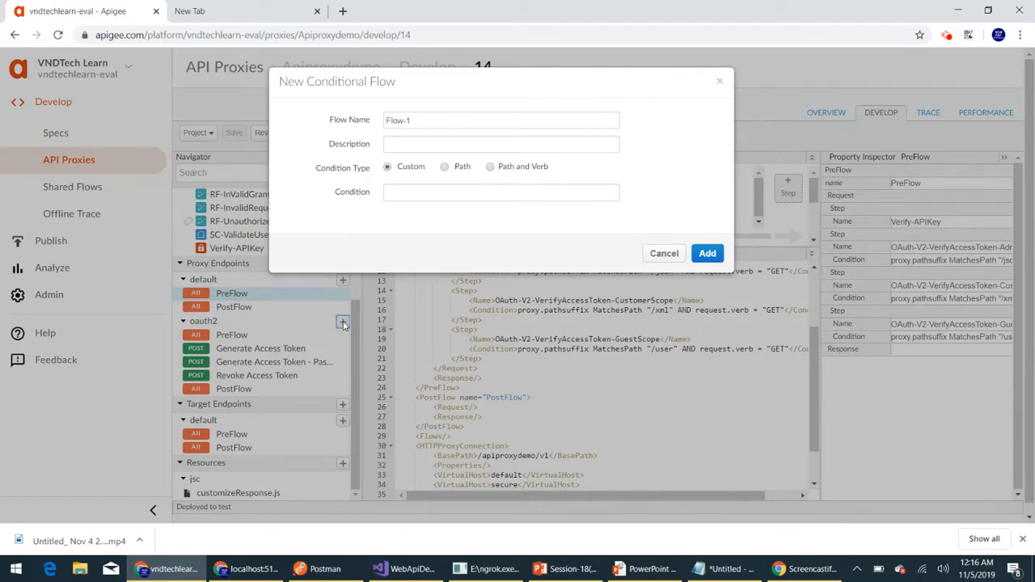
double_click(442, 119)
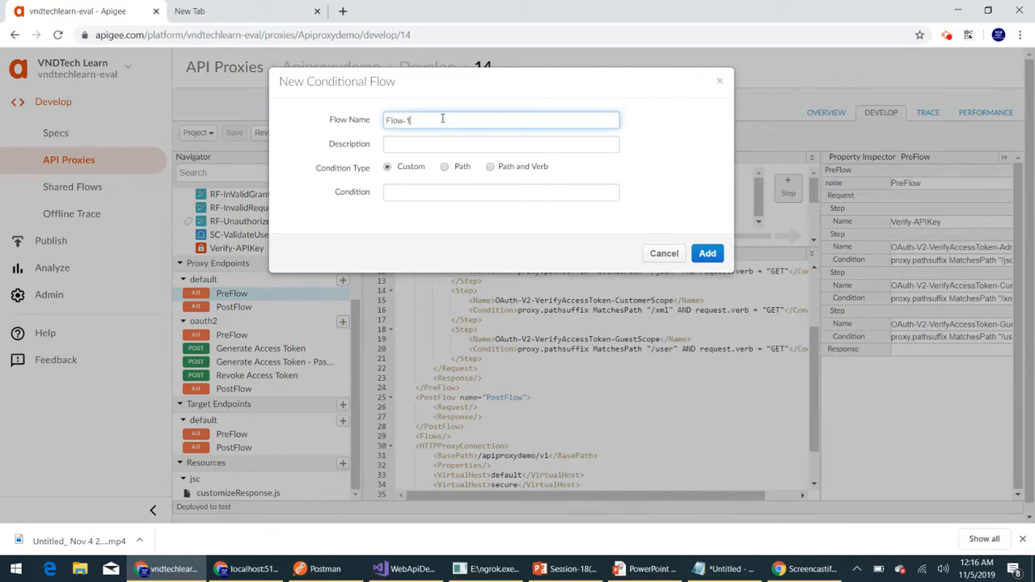
triple_click(440, 118)
text(Refresh Access Token)
- Enter "This flow refreshes access token" as the new flow's description
click(434, 147)
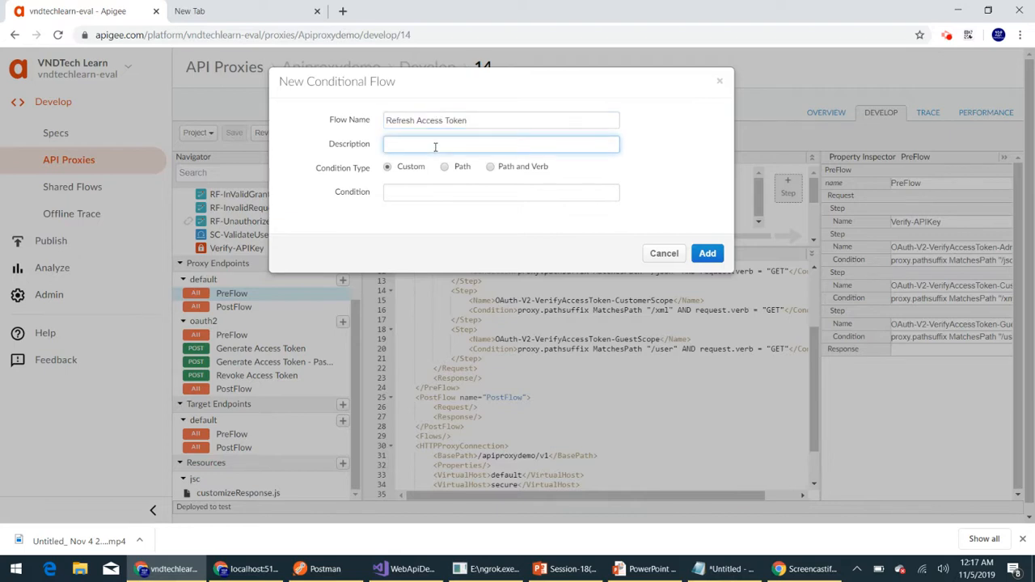
text(This flow refreshes access token)
- Set the condition type to Path and Verb with path refresh_access_token and verb POST, and add the flow
click(490, 166)
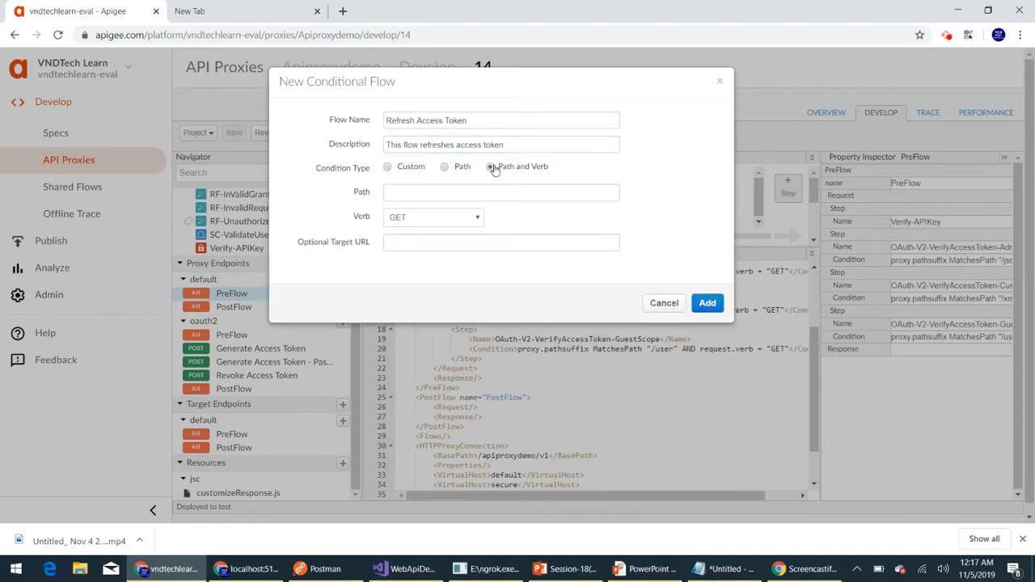
click(434, 198)
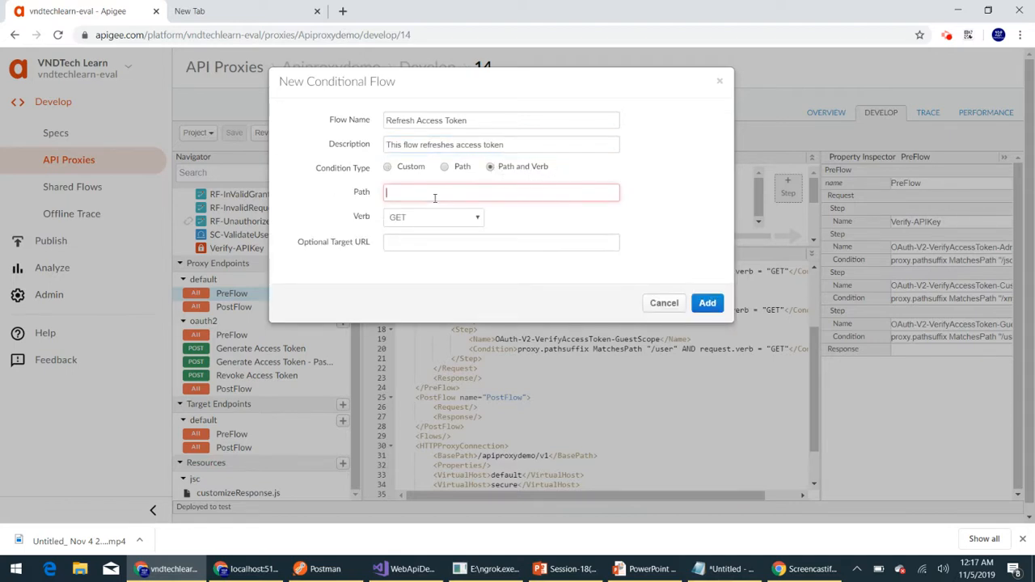
text(refres)
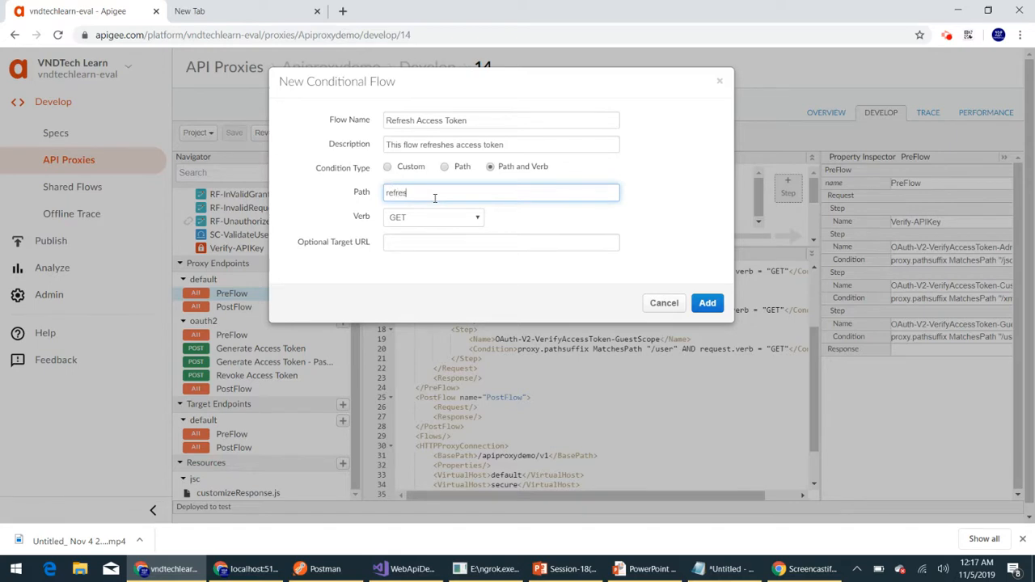
text(h_access_token)
click(444, 216)
click(414, 280)
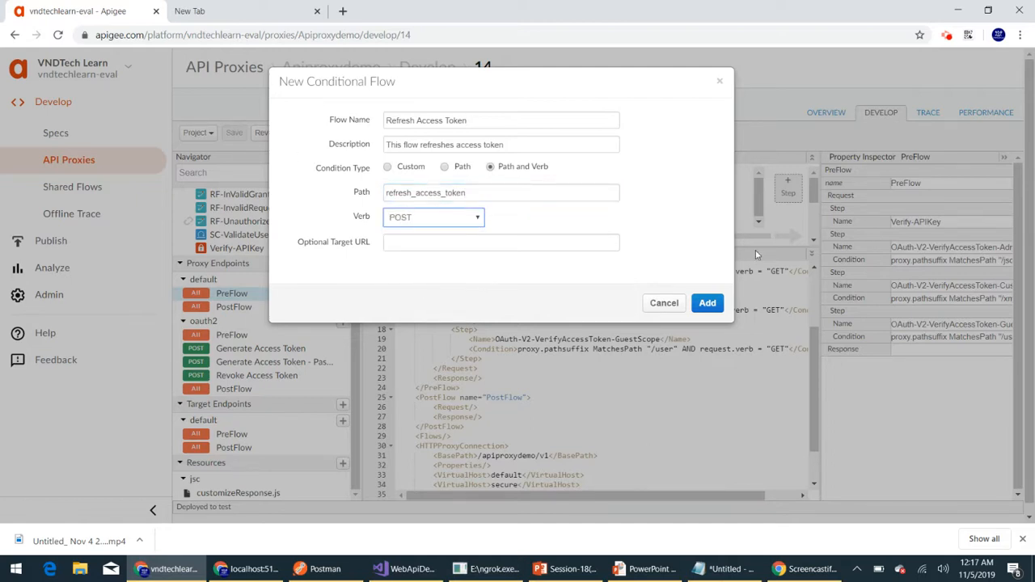
click(707, 303)
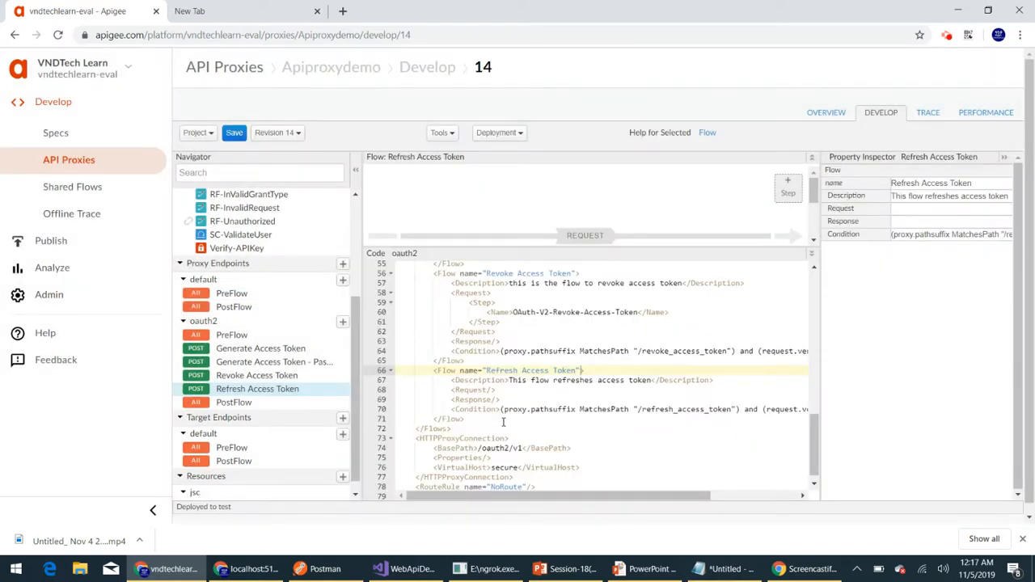
- Start adding a new policy to the proxy with OAuth v2.0 as the policy type
scroll(502, 421, down, 1)
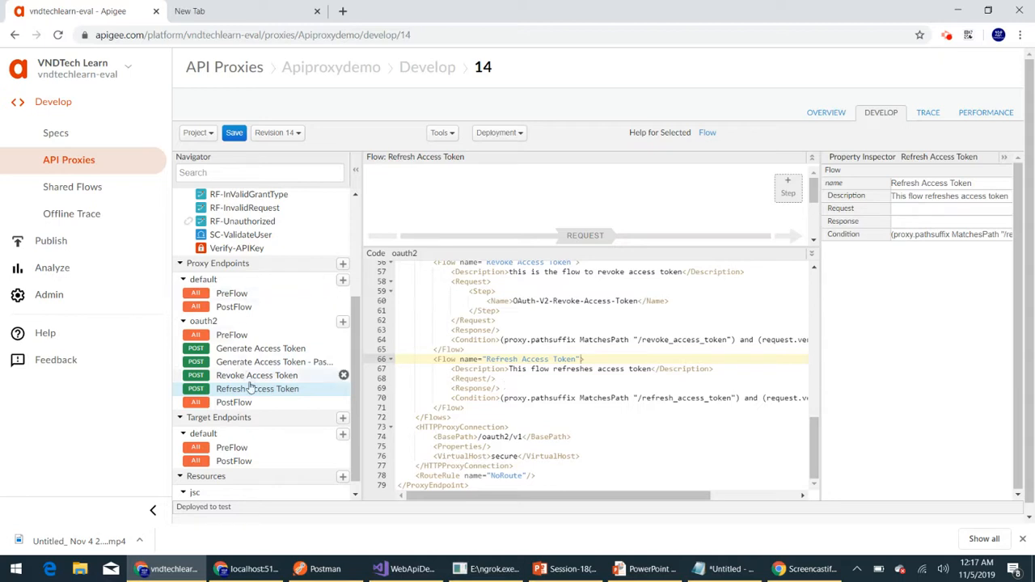
scroll(254, 392, up, 5)
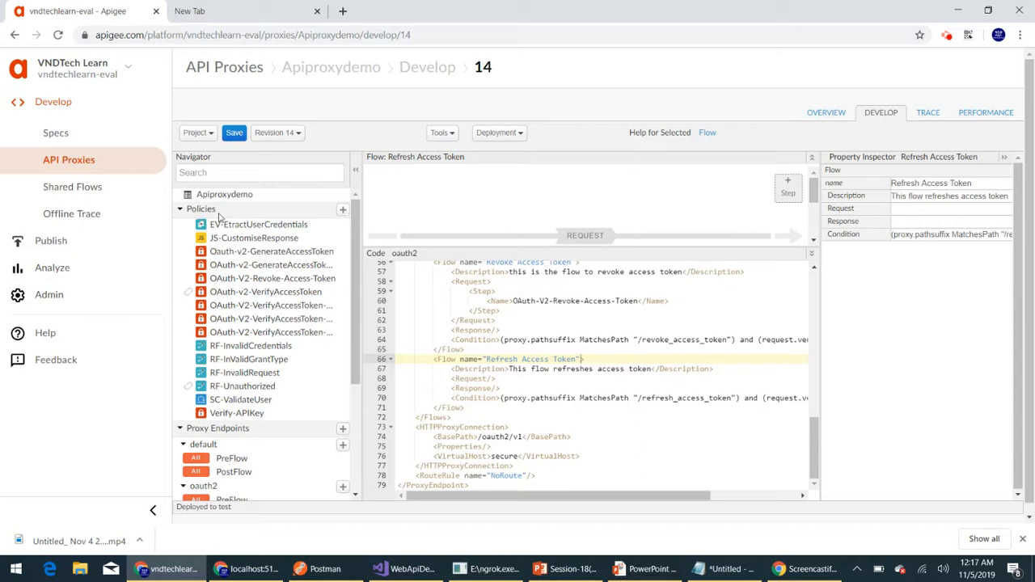
click(342, 210)
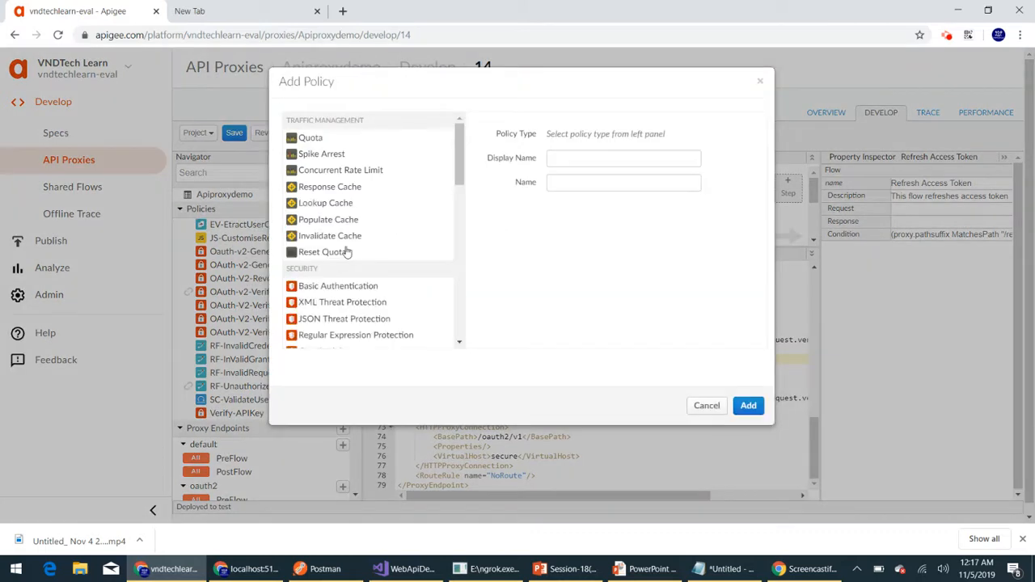
scroll(346, 255, down, 3)
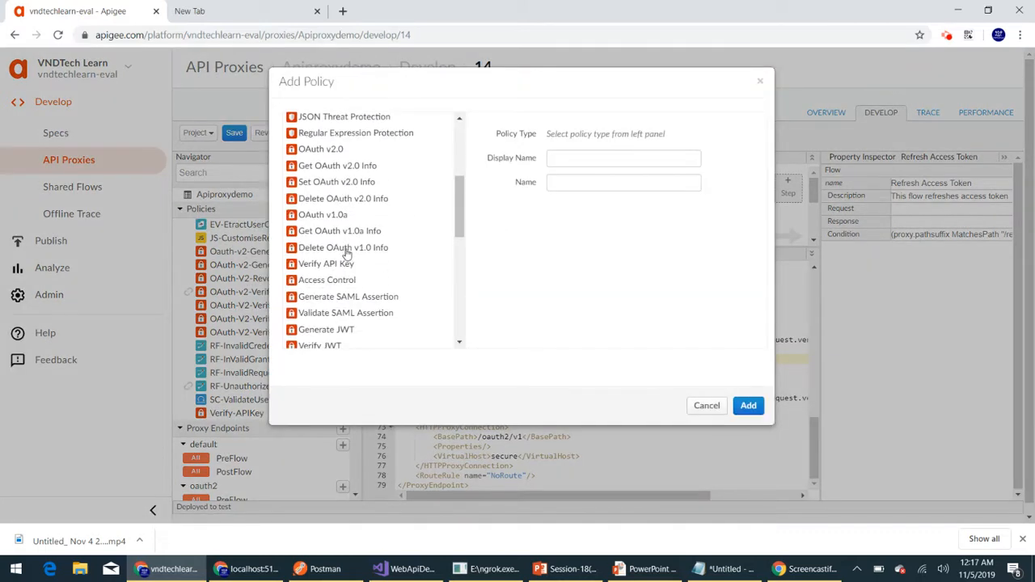
click(324, 148)
- Set the policy's display name to OAuth-V2-Refresh-Access_Token and add the policy
click(622, 156)
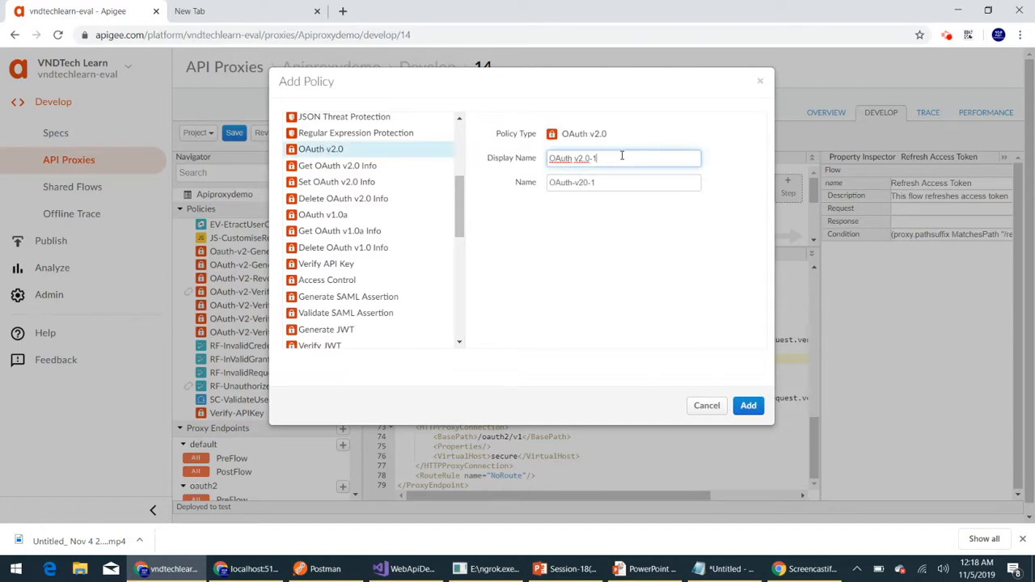
key(BackSpace)
key(BackSpace)
key(BackSpace)
key(BackSpace)
key(BackSpace)
key(BackSpace)
key(BackSpace)
text(-V2-Refresh-Access_Token)
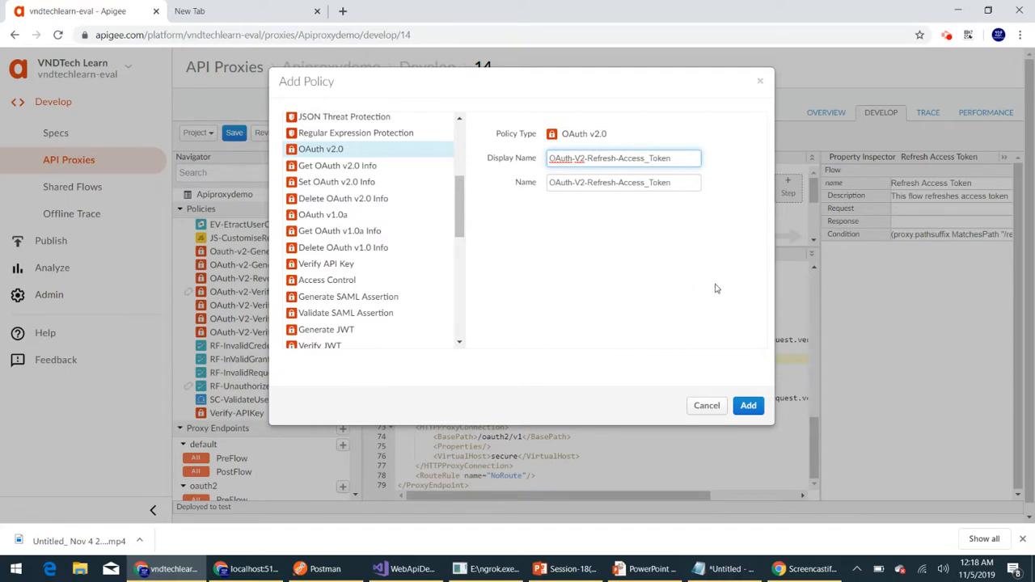
click(748, 405)
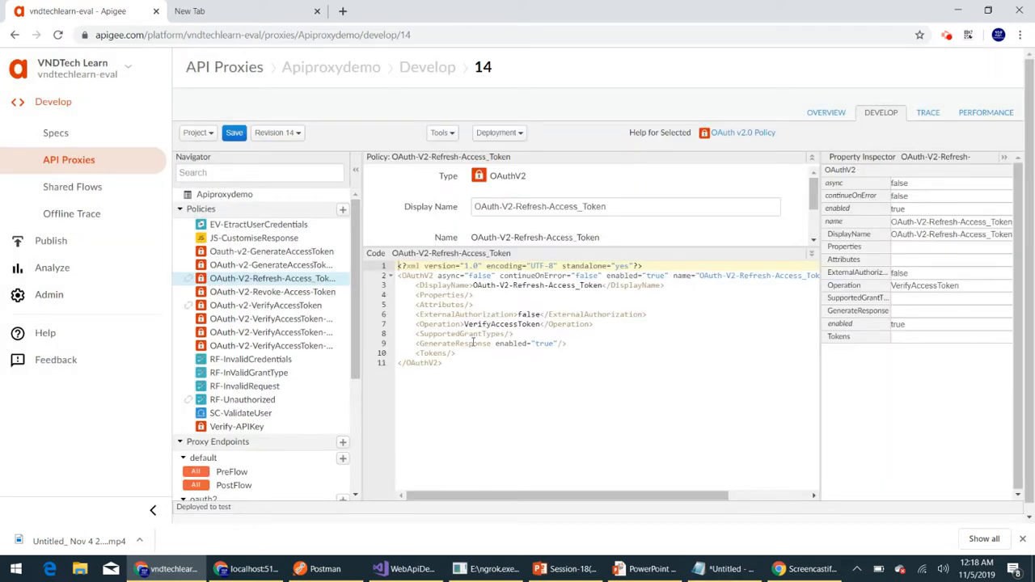
- Delete the Properties, Attributes, ExternalAuthorization, SupportedGrantTypes and Tokens elements from the policy XML, including the leftover blank lines
drag(649, 313, 393, 295)
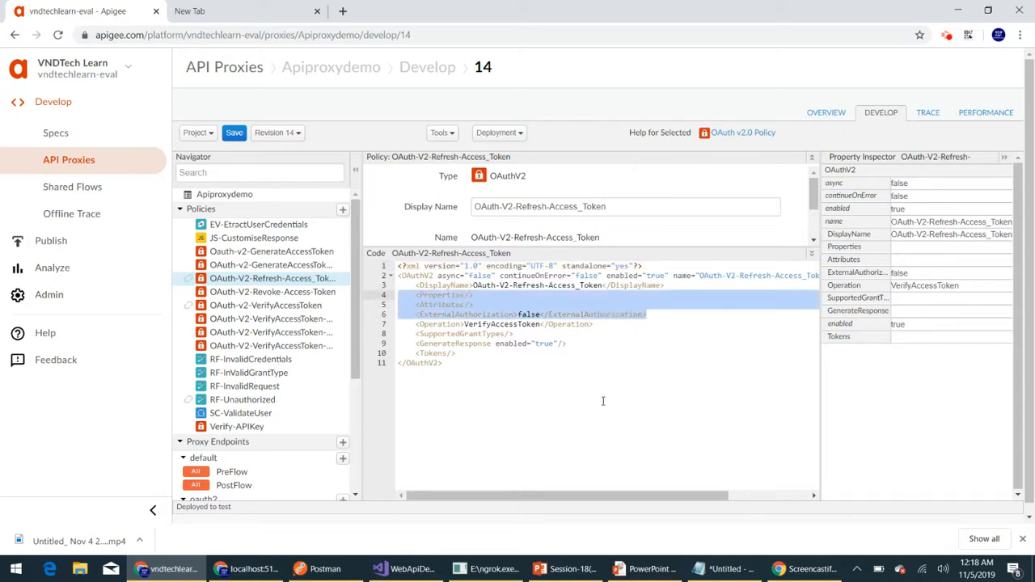
key(Delete)
click(462, 324)
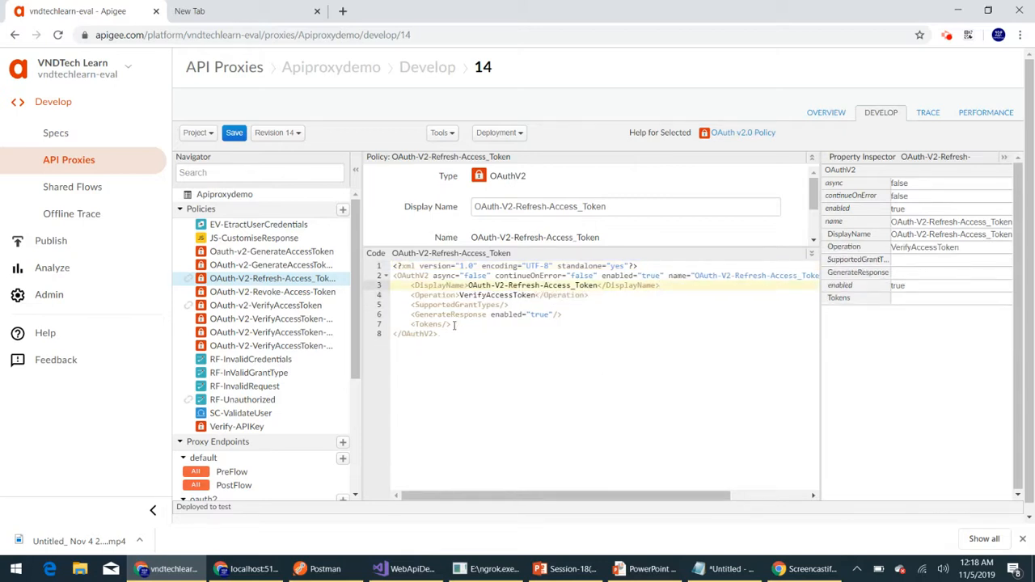
drag(463, 324, 392, 321)
key(Delete)
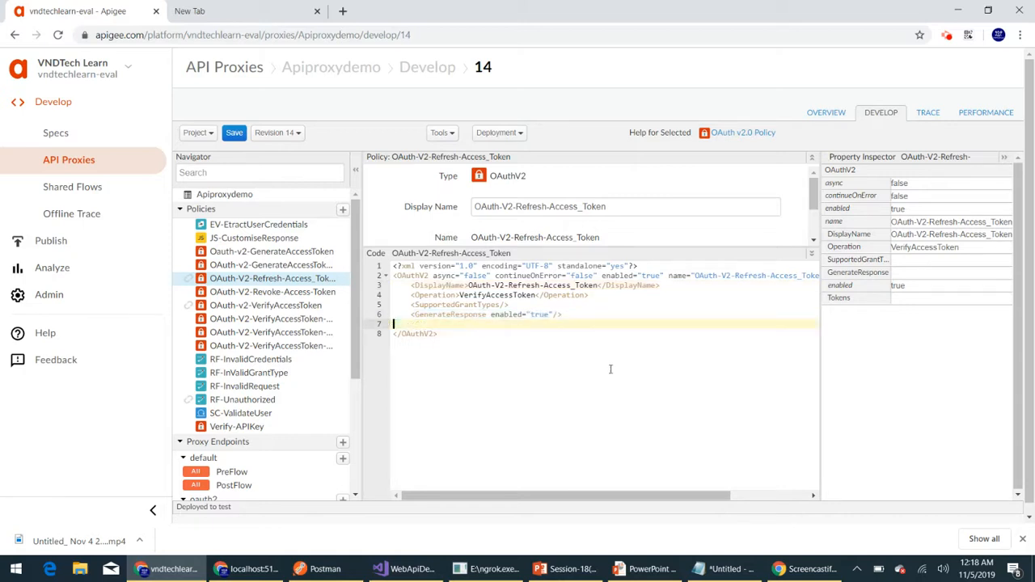
drag(522, 307, 373, 307)
key(Delete)
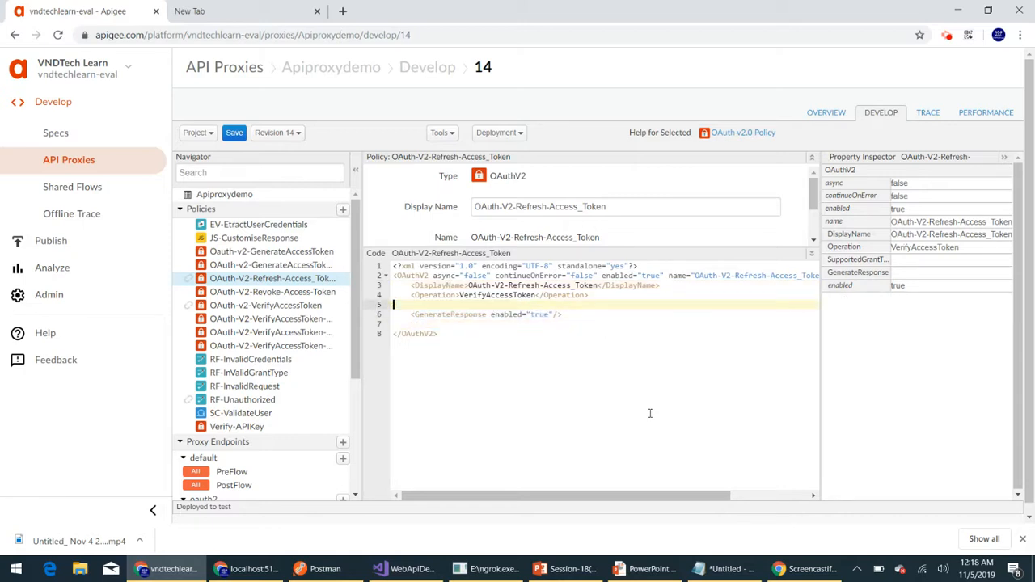
key(BackSpace)
click(405, 316)
key(BackSpace)
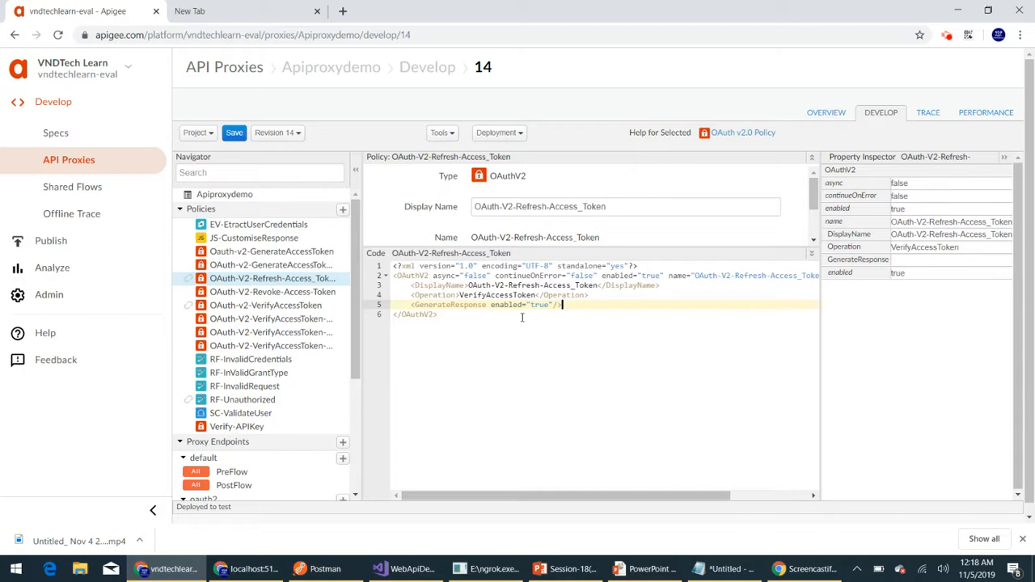
- Change the Operation element's value to RefreshAccessToken in the policy XML
click(428, 296)
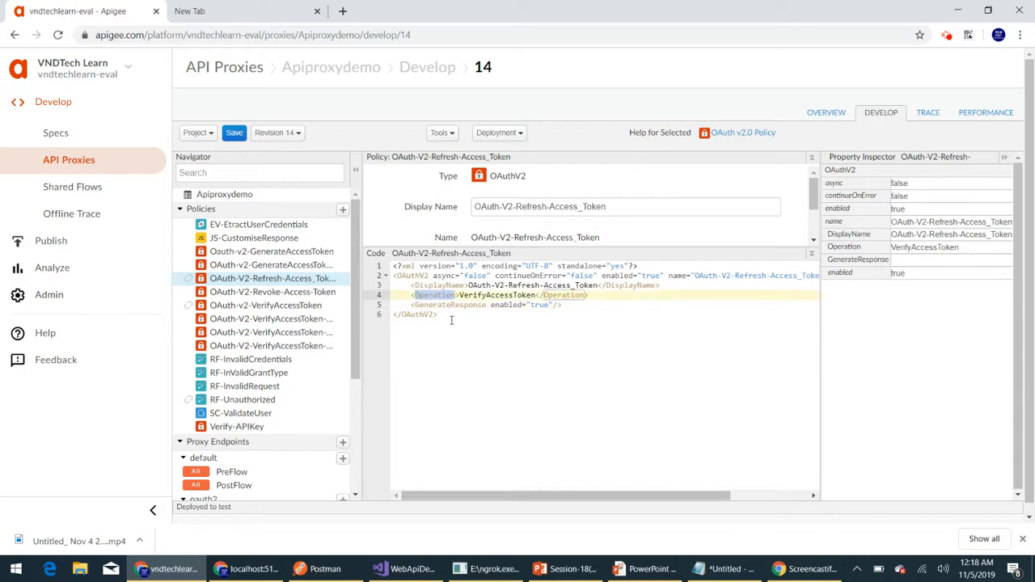
click(450, 317)
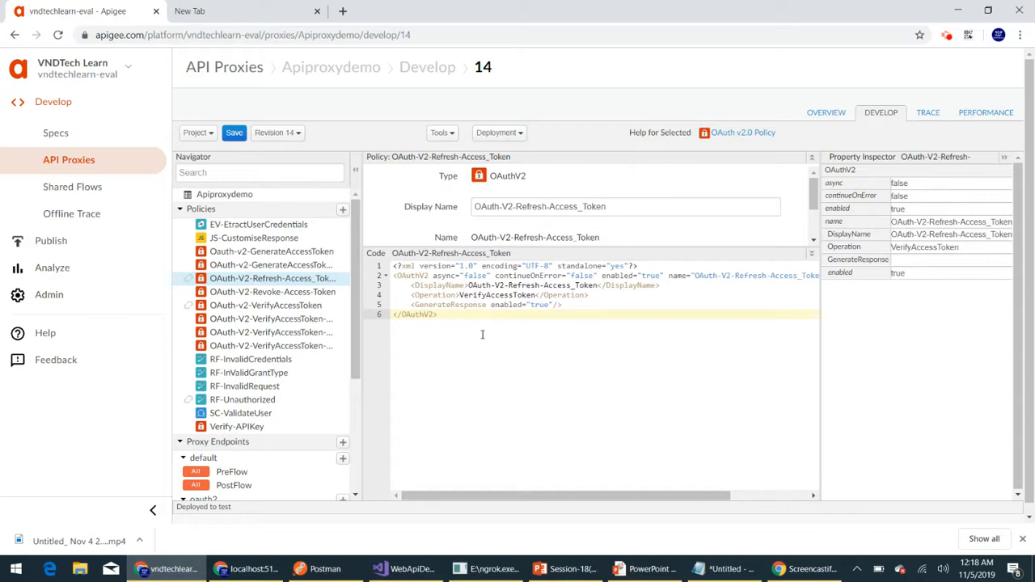
click(485, 295)
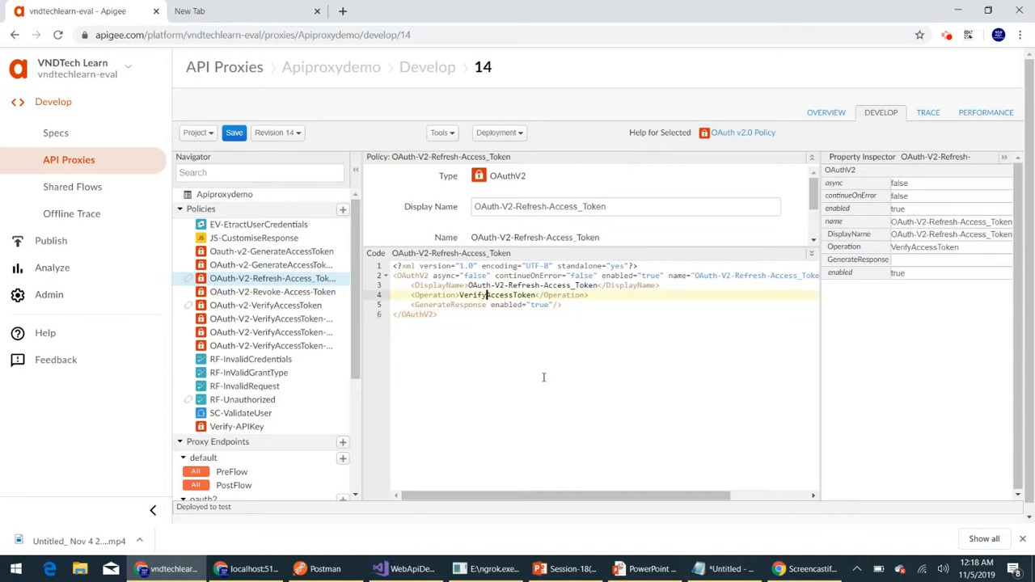
key(BackSpace)
key(BackSpace)
key(BackSpace)
key(BackSpace)
key(BackSpace)
key(BackSpace)
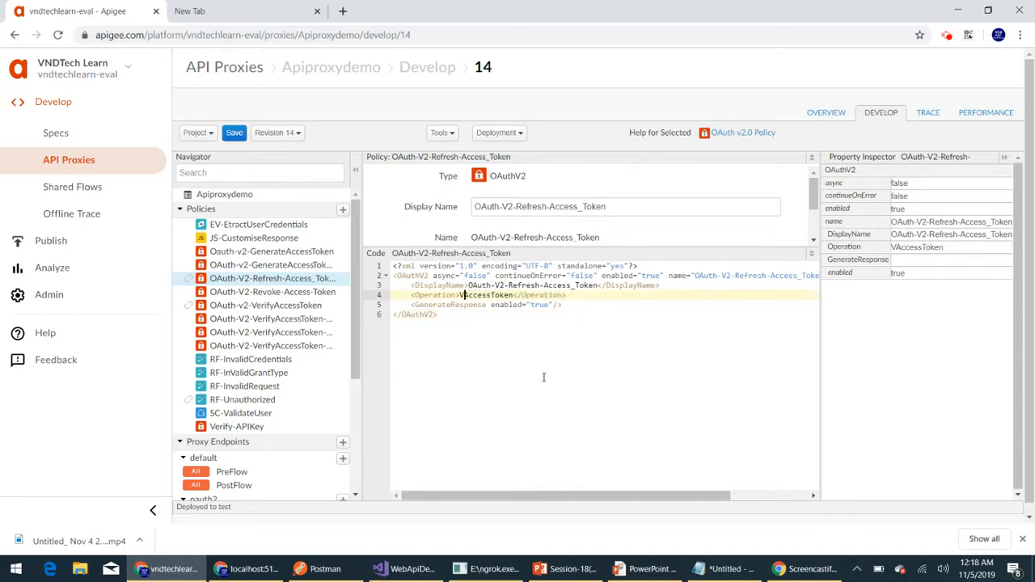
text(Refresh)
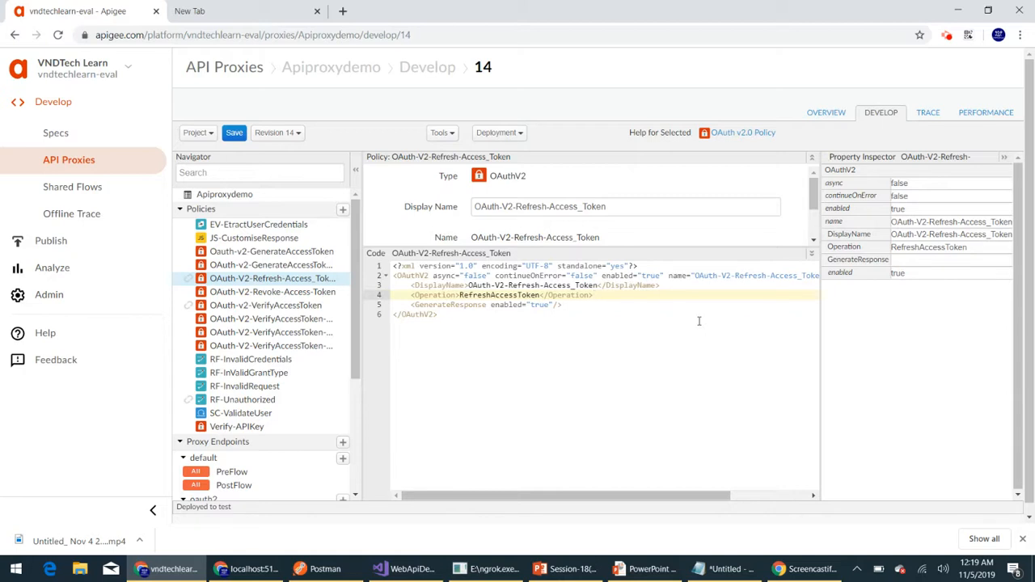
- Add an ExpiresIn element with the value 10000 below the Operation element
key(Return)
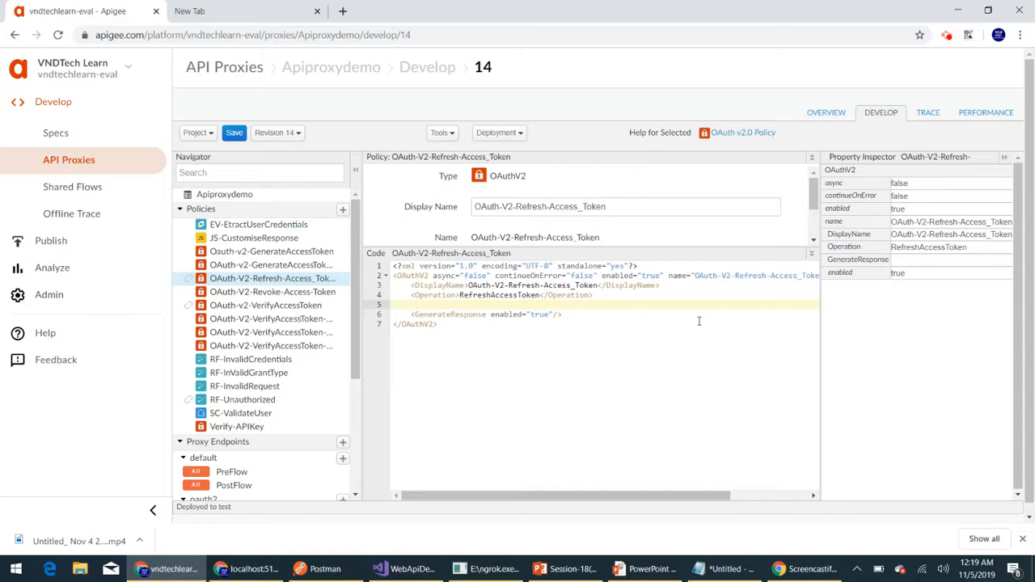
text(<Ex)
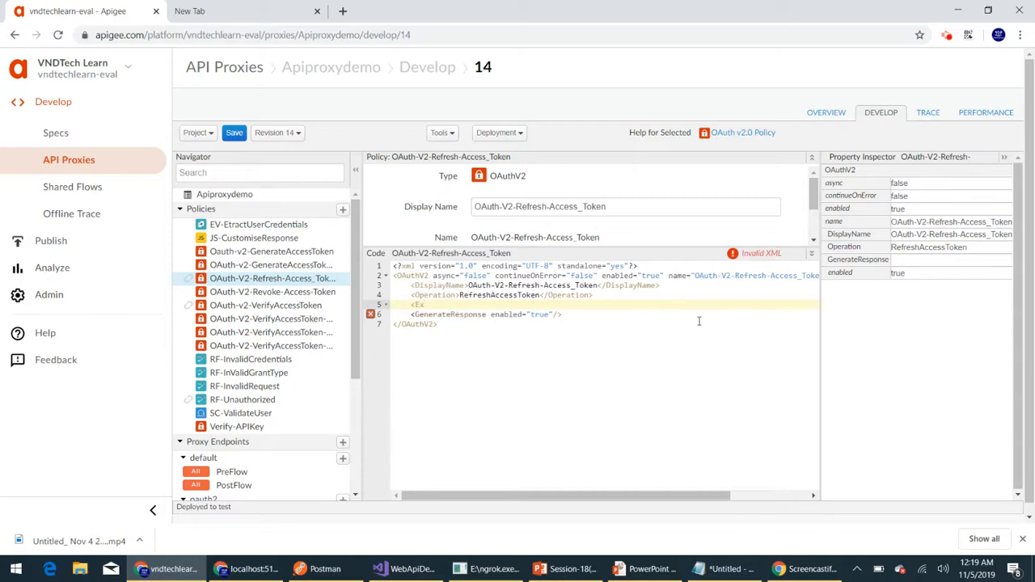
text(piresIn>)
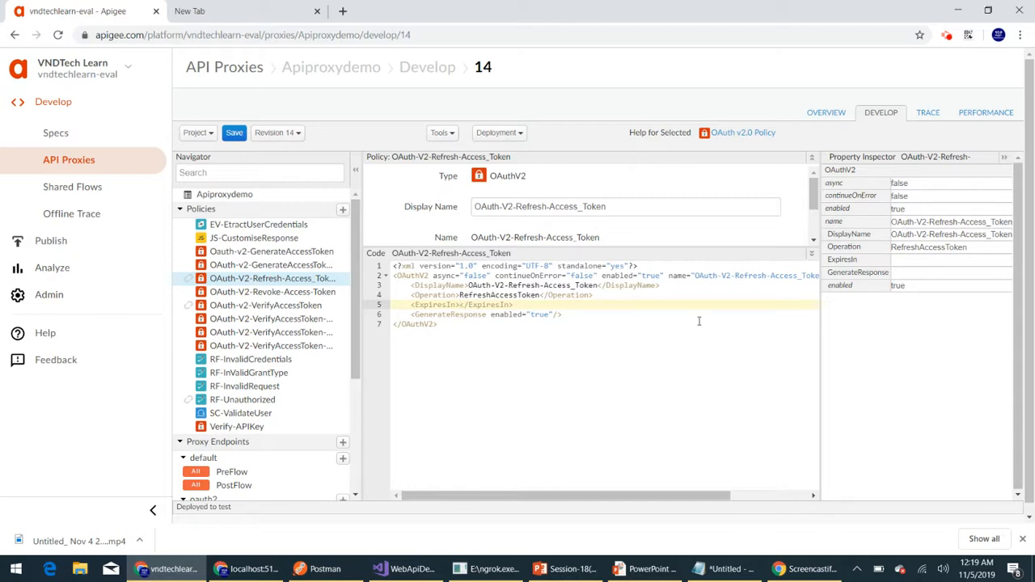
text(10000)
- Add a RefreshTokenExpiresIn element with the value 30000 below the ExpiresIn element
key(Return)
text(<)
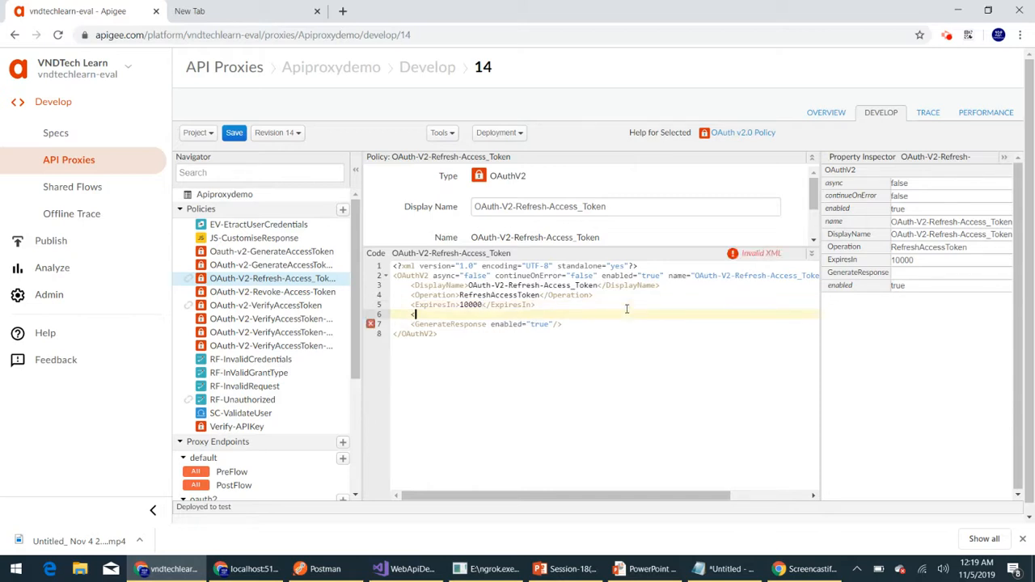
text(RefreshToken)
key(BackSpace)
key(BackSpace)
key(BackSpace)
text(okenExpires)
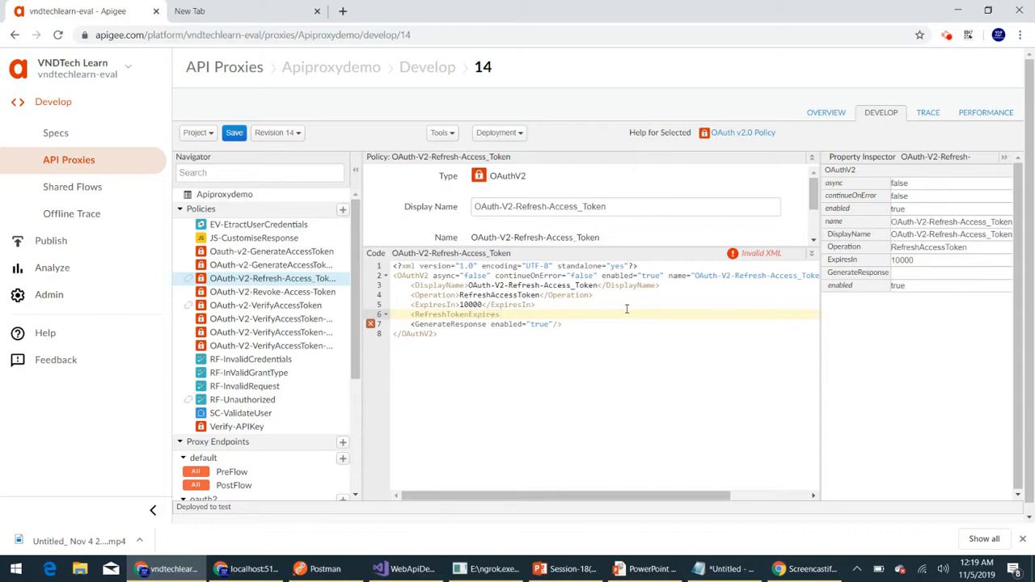
text(In>)
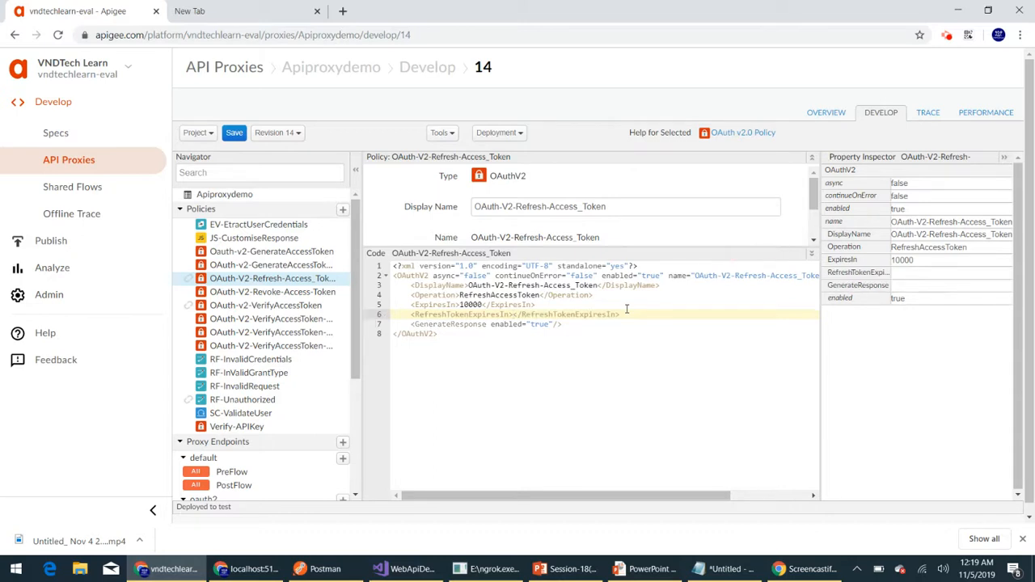
text(30000)
- Add a RefreshToken element with the value request.header.refresh_token below the RefreshTokenExpiresIn element
click(662, 313)
key(Return)
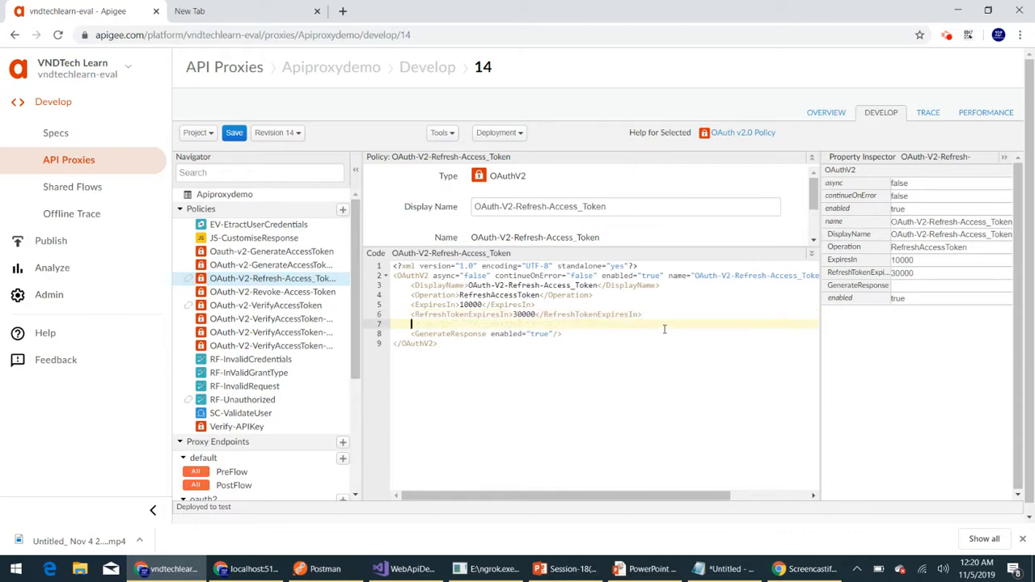
text(<Refresh)
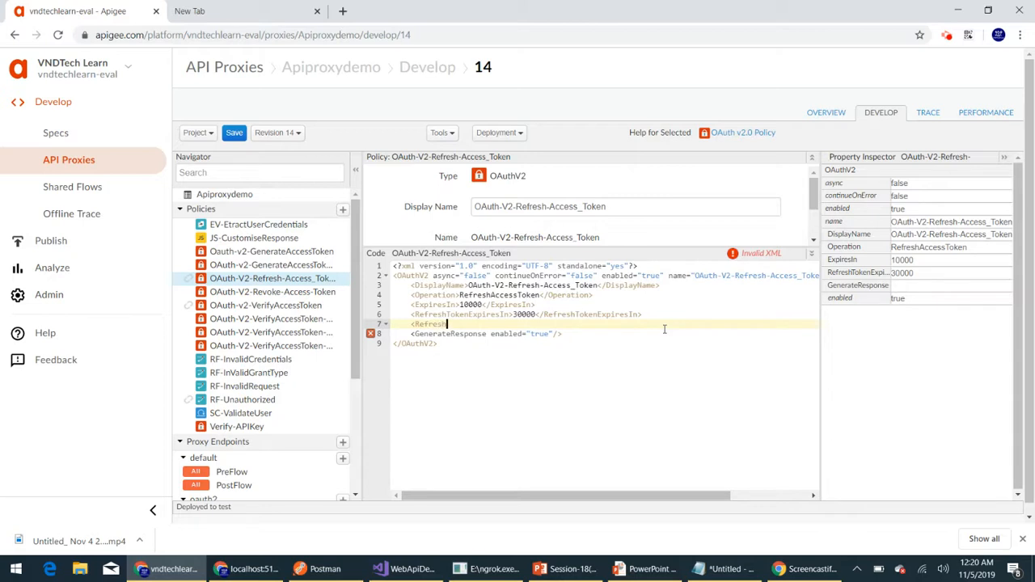
text(Token>)
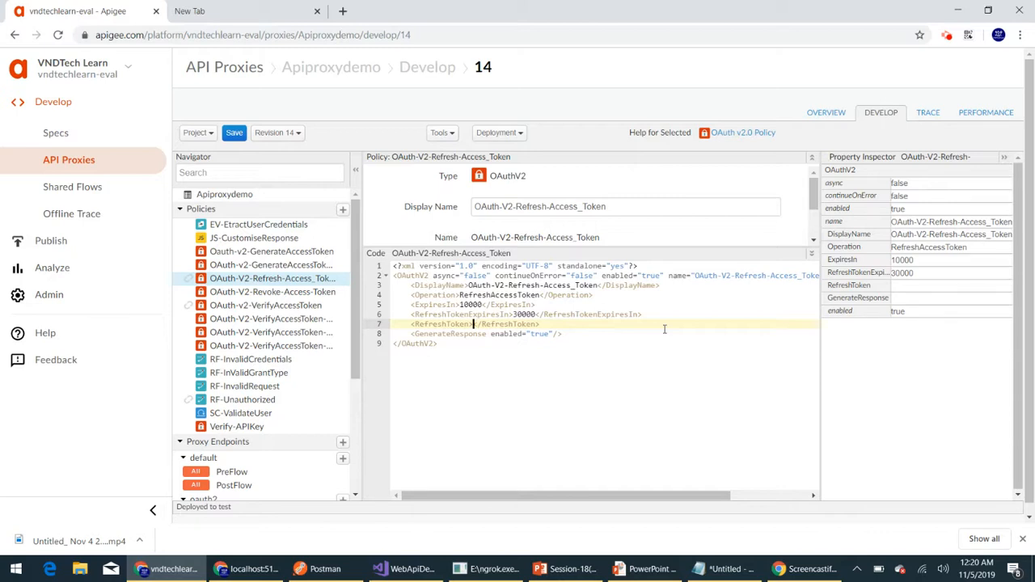
text(reques)
text(t.hea)
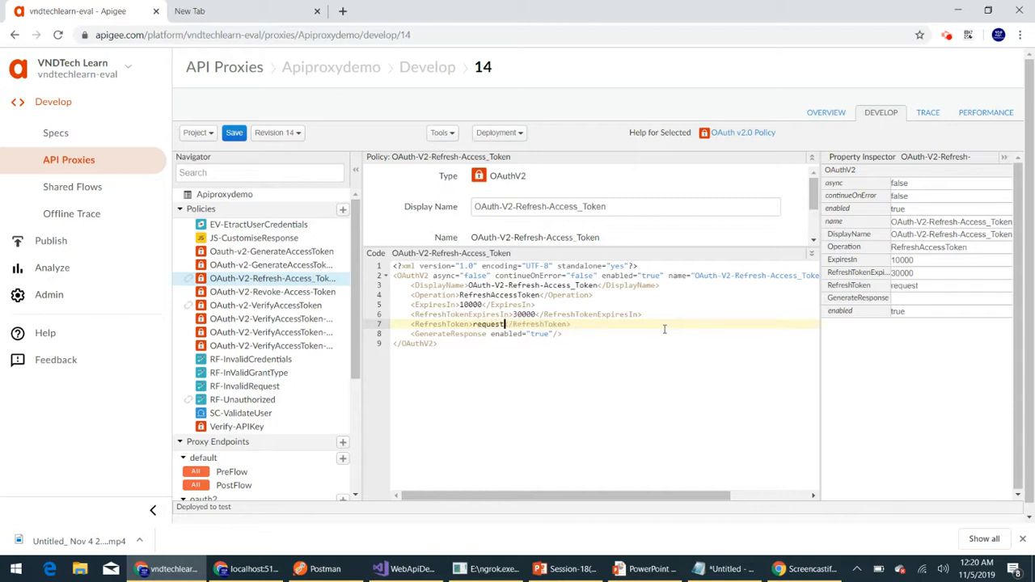
text(der.)
text(refre)
text(sh_toke)
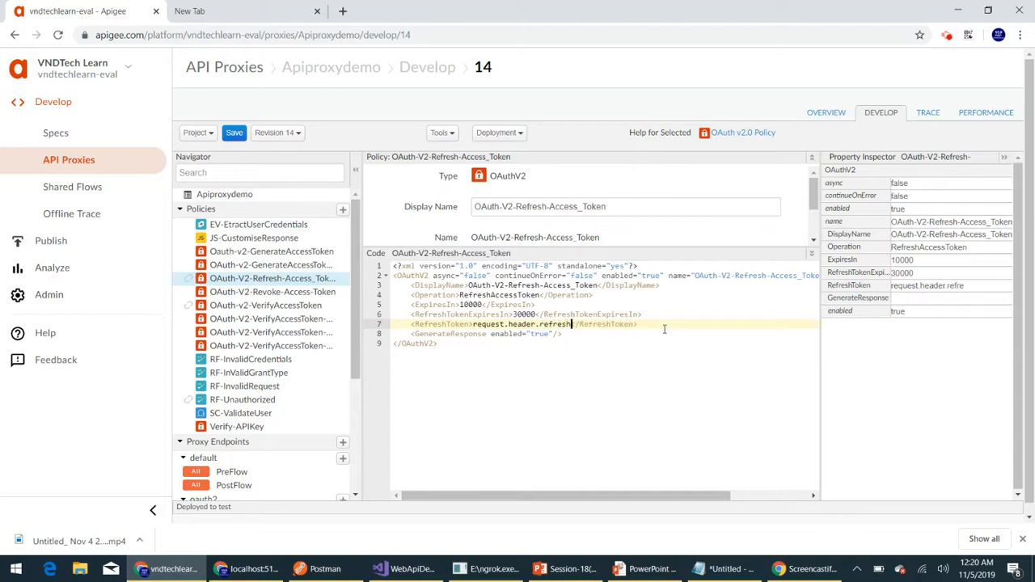
text(n)
- Add a GrantType element with the value request.header.grant_type below the RefreshToken element
click(689, 326)
key(Return)
text(<)
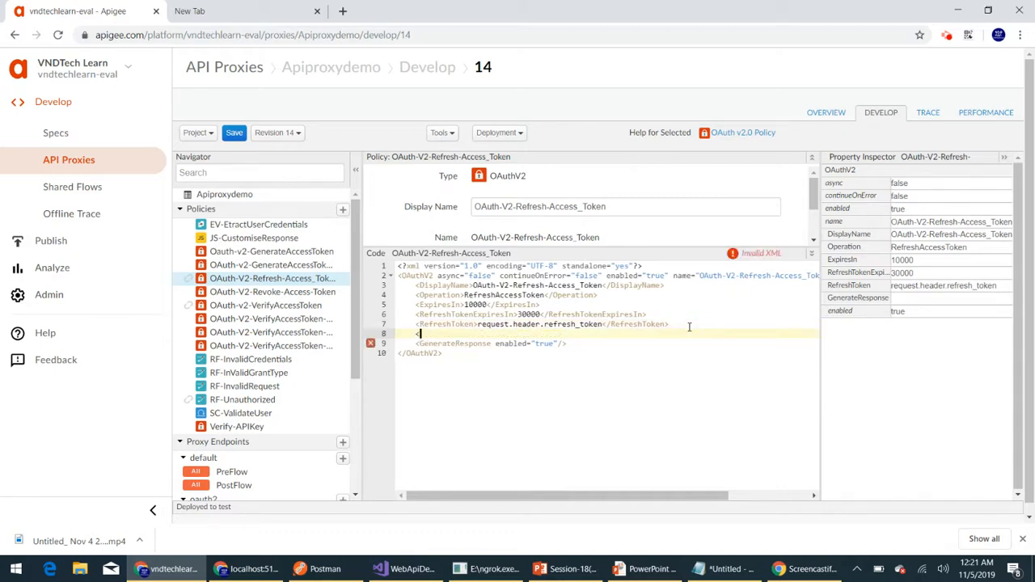
text(GrantType>)
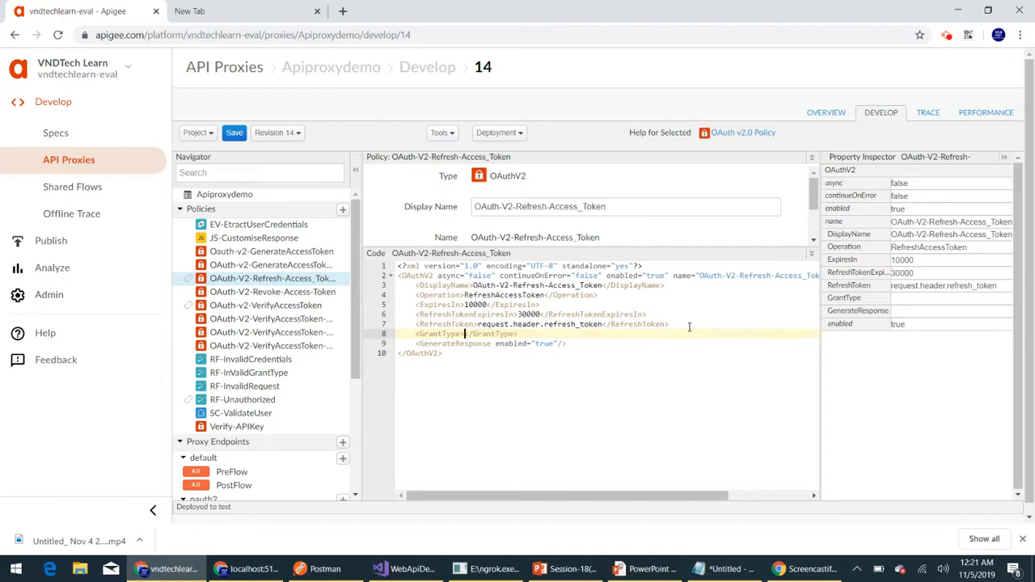
text(request)
text(.)
text(header.)
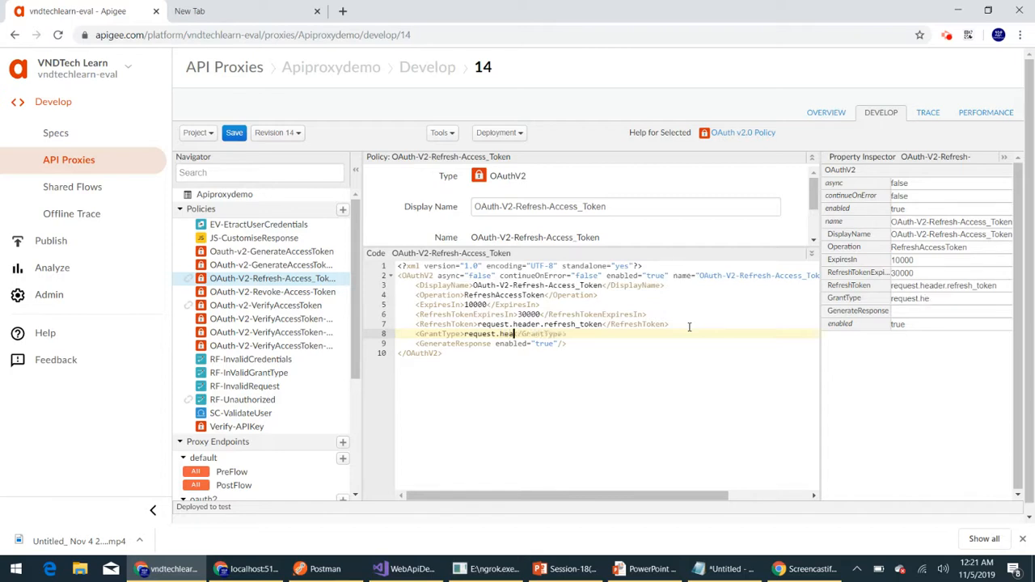
text(grant_type)
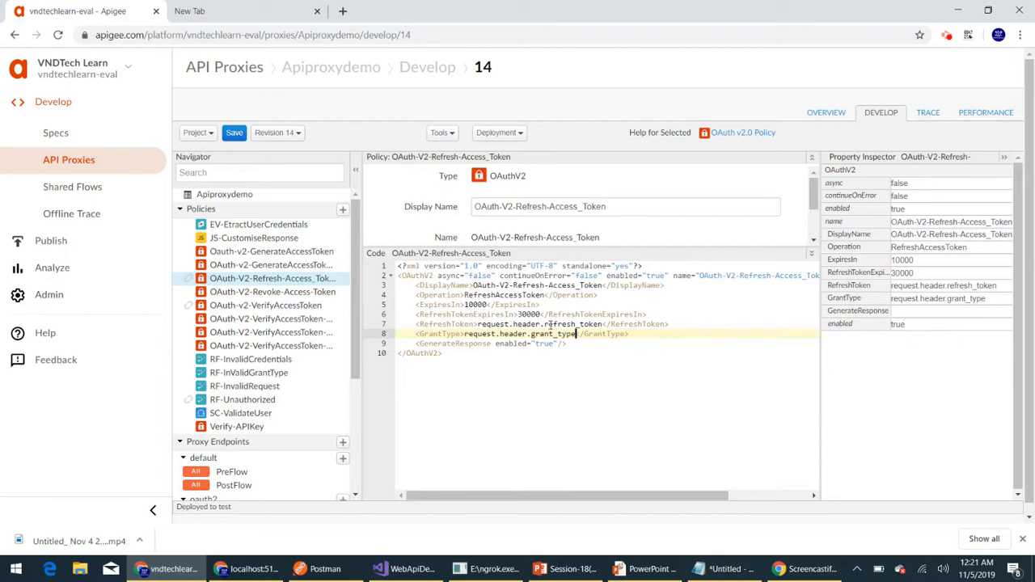
- Copy the policy's display name, OAuth-V2-Refresh-Access_Token
scroll(598, 348, down, 1)
scroll(508, 371, up, 1)
scroll(547, 199, down, 1)
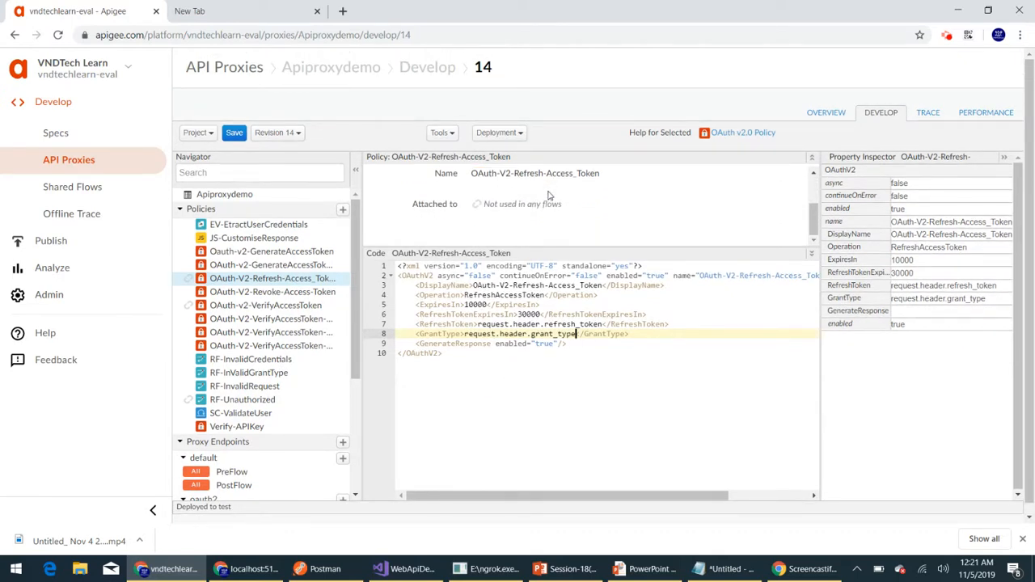
scroll(538, 223, up, 1)
triple_click(542, 208)
key(ctrl+c)
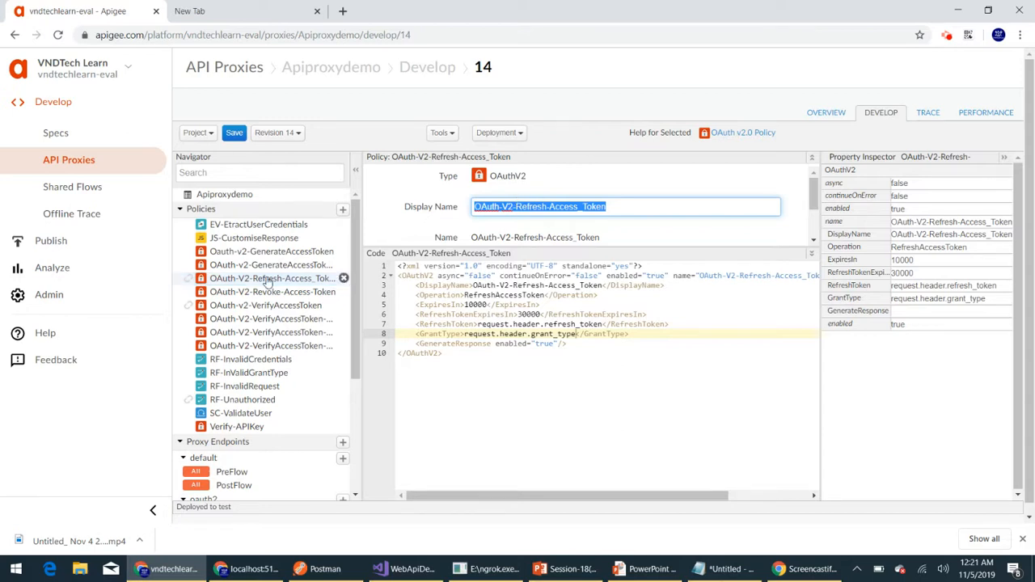
- Open the Refresh Access Token flow of the oauth2 endpoint and turn its self-closing Request element into an opening and closing pair
scroll(267, 363, down, 3)
click(260, 433)
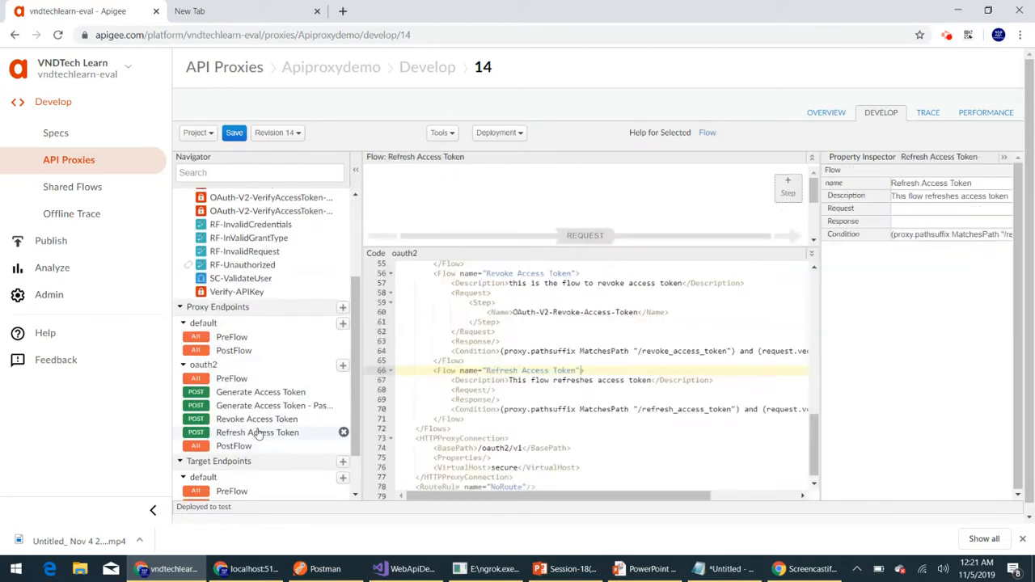
click(517, 378)
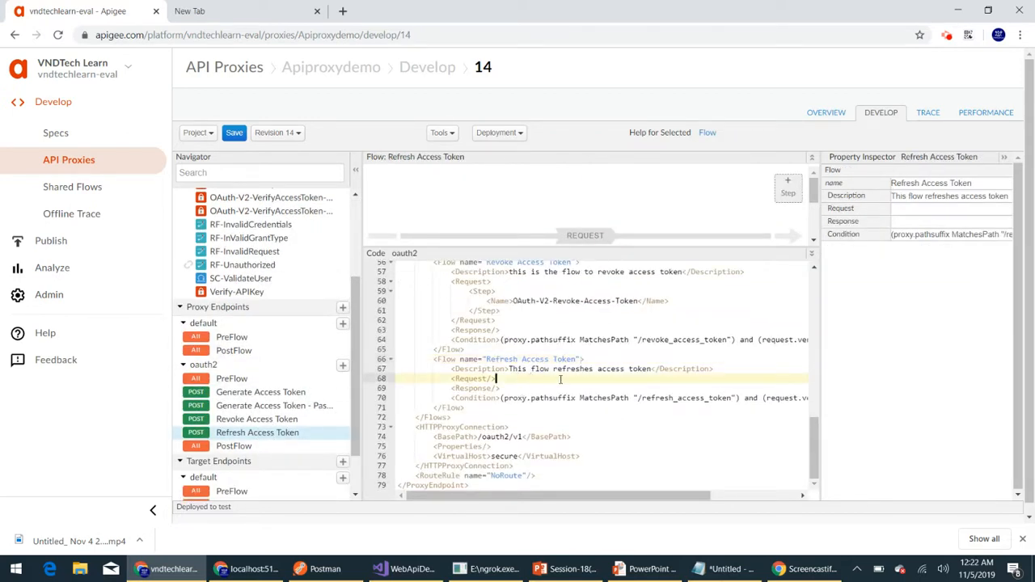
key(BackSpace)
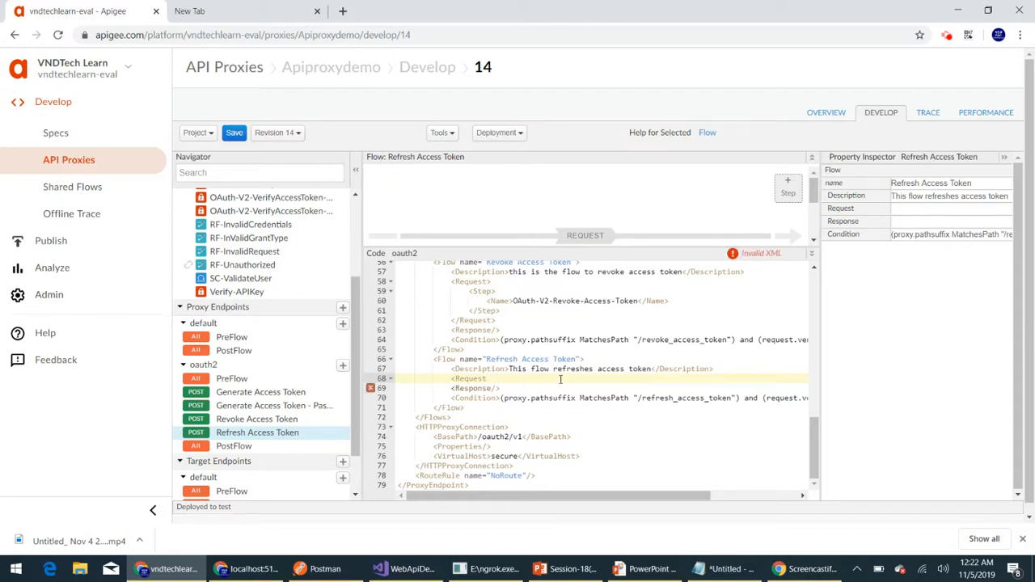
text(></Request>)
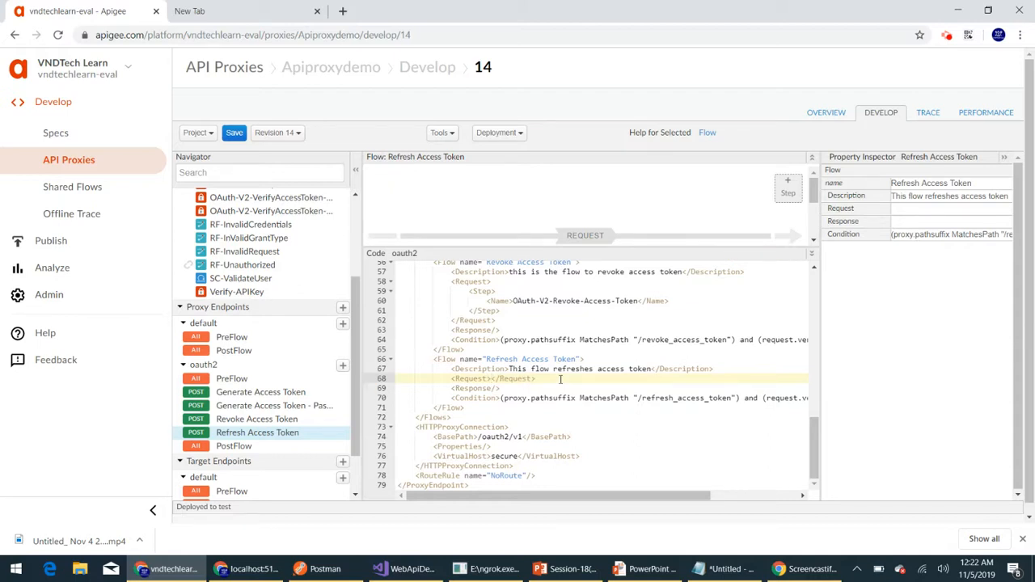
- Add a Step inside the flow's Request element with the Name OAuth-V2-Refresh-Access_Token
key(Return)
text(<)
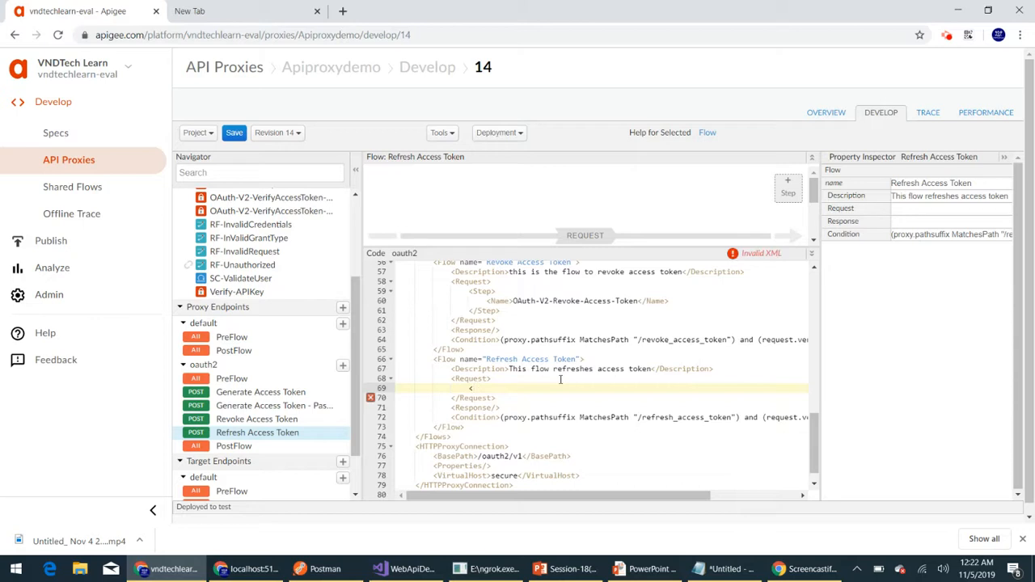
text(Step>)
key(Return)
text(<Na)
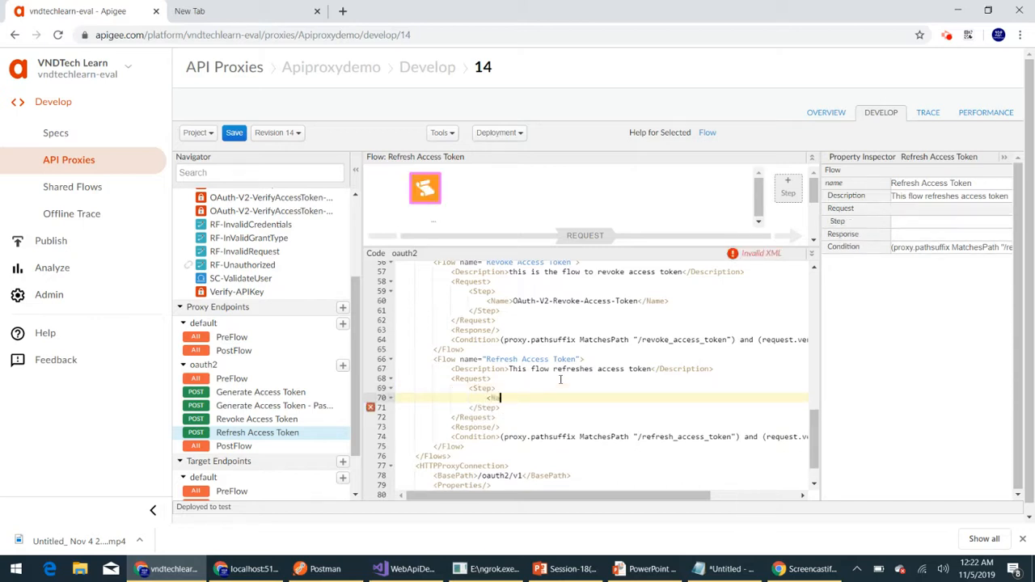
text(me></Name>)
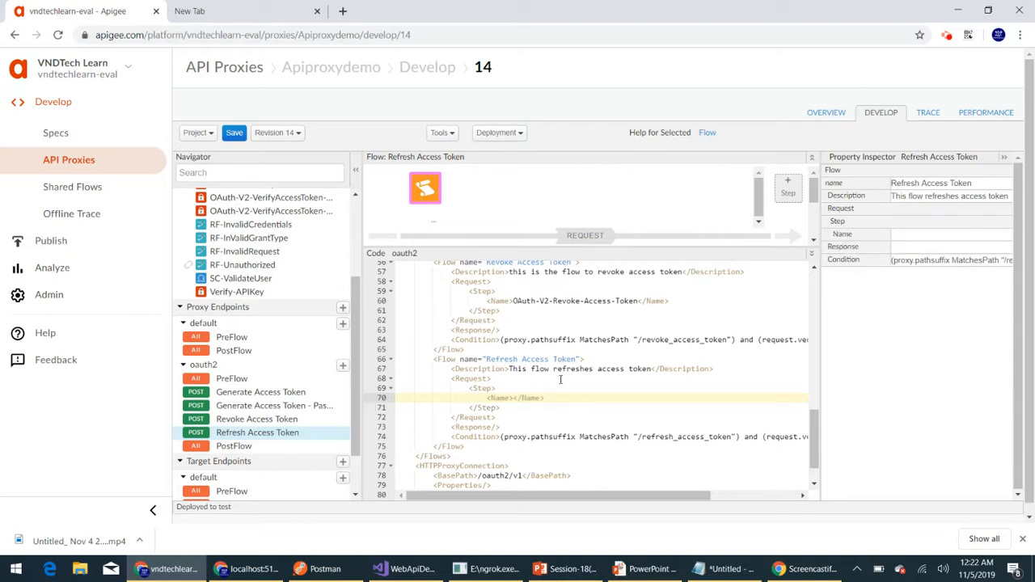
key(ctrl+v)
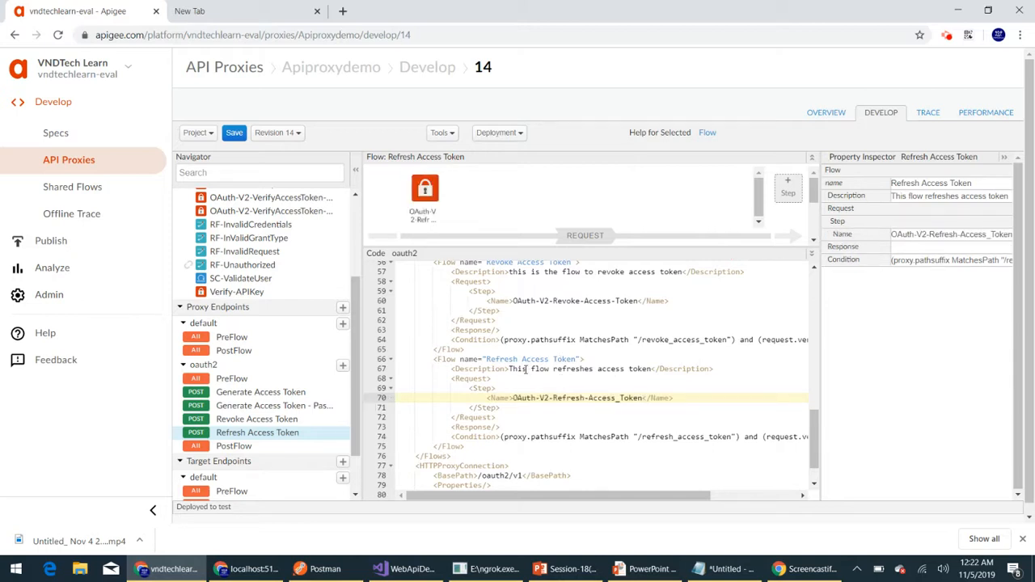
- Save the proxy as a new revision and dismiss the notification
scroll(525, 370, down, 1)
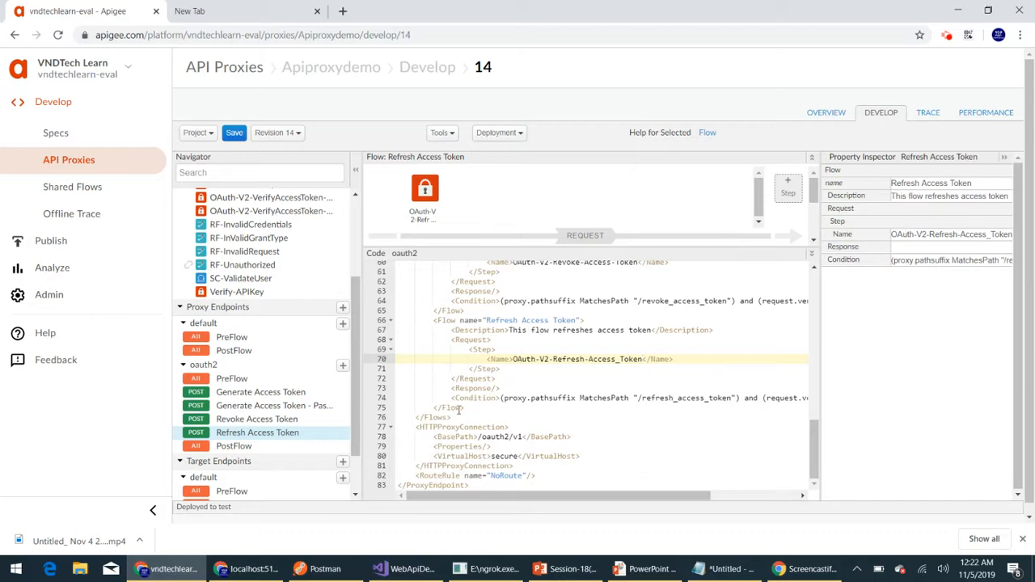
scroll(477, 370, up, 3)
scroll(477, 370, down, 3)
click(202, 134)
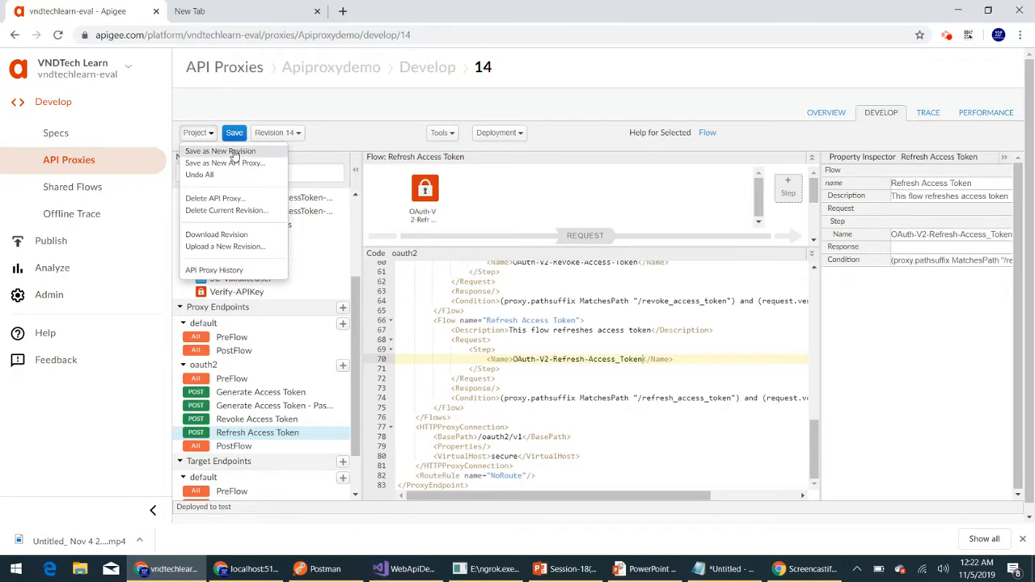
click(231, 152)
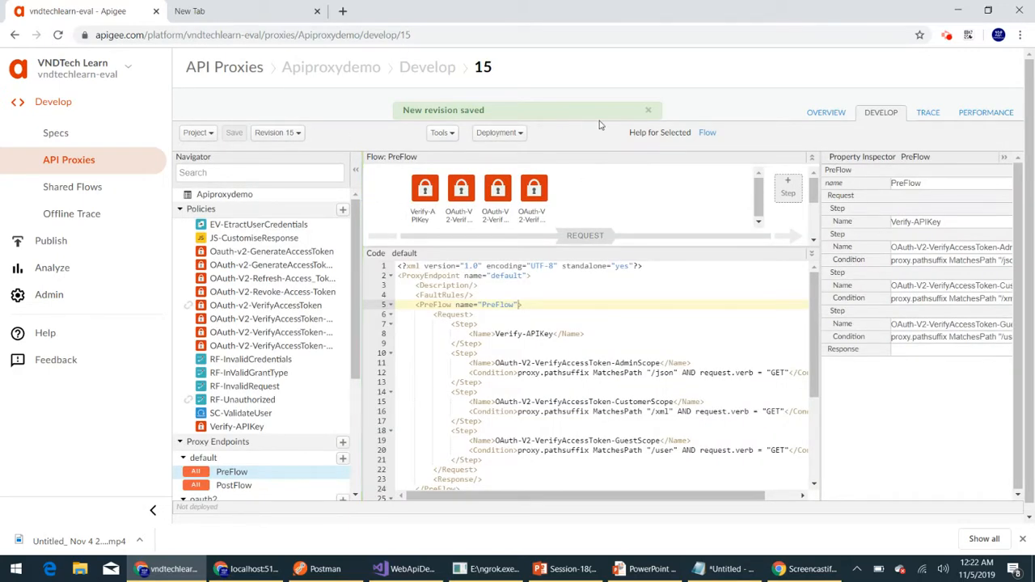
click(648, 110)
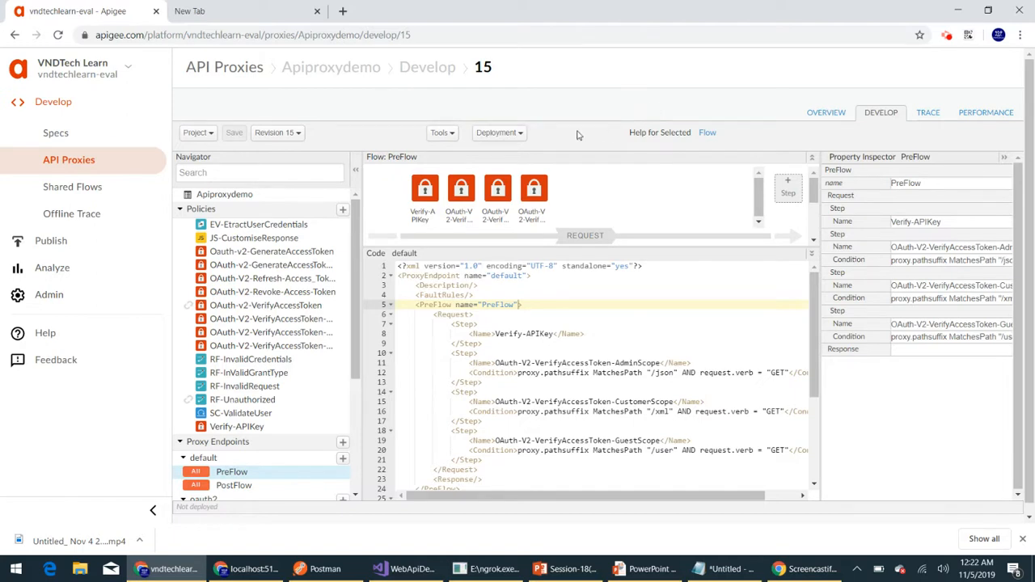
- Deploy revision 15 of the proxy to the test environment
click(285, 133)
click(292, 151)
click(519, 135)
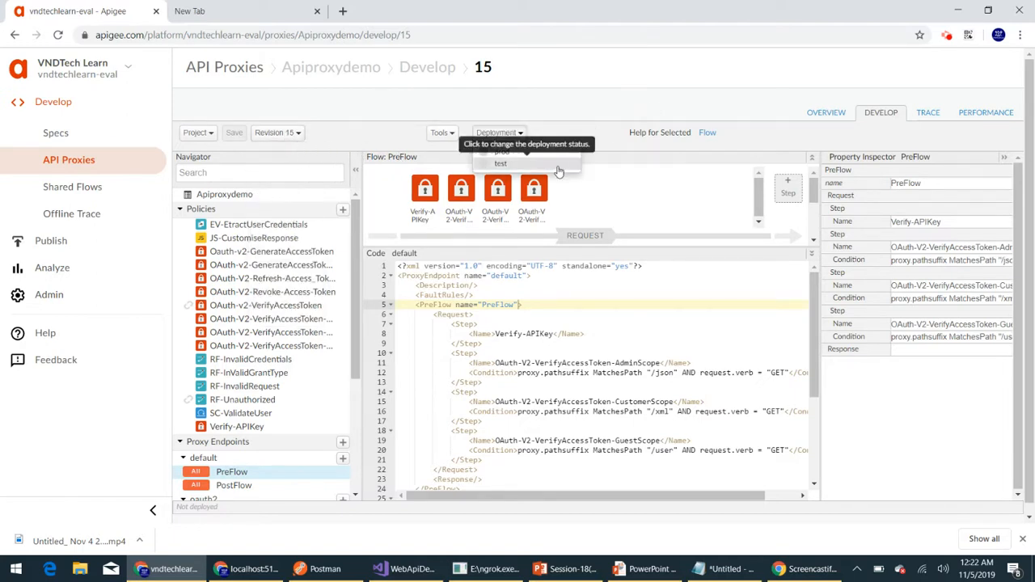
click(557, 165)
click(698, 162)
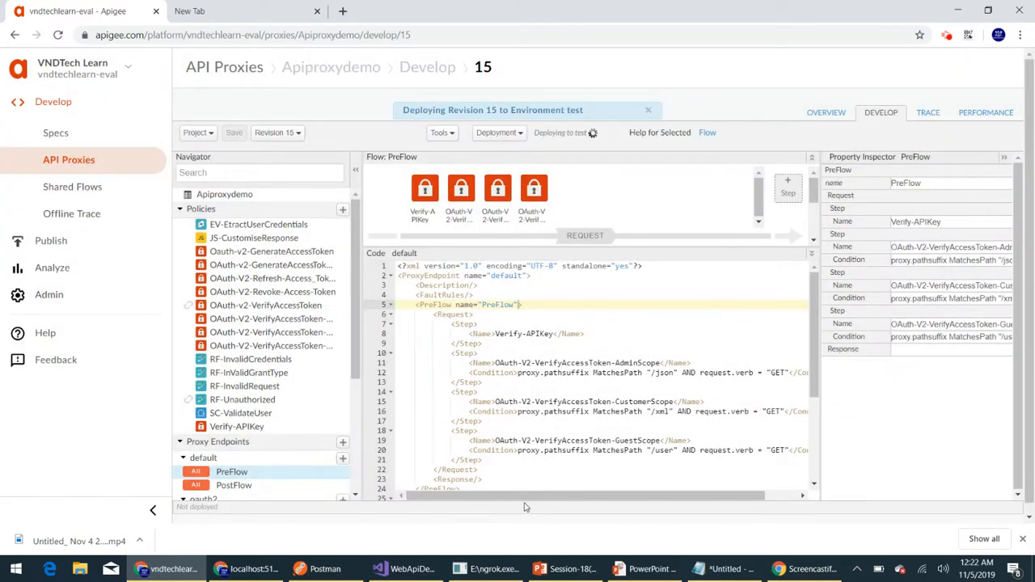
- Open the Refresh Access Token flow in the new revision and check the deployment status of its environments
scroll(260, 386, down, 3)
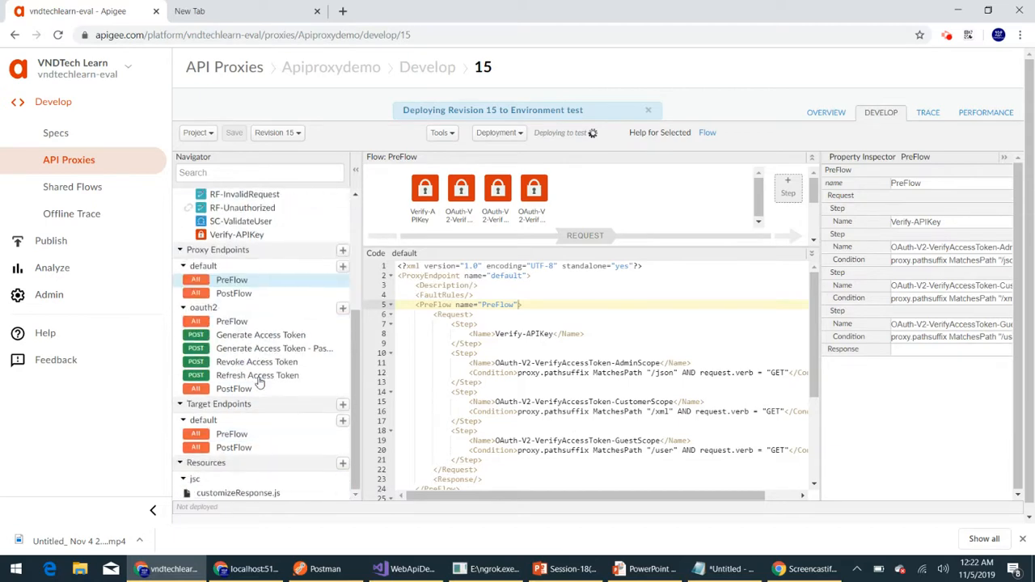
click(254, 378)
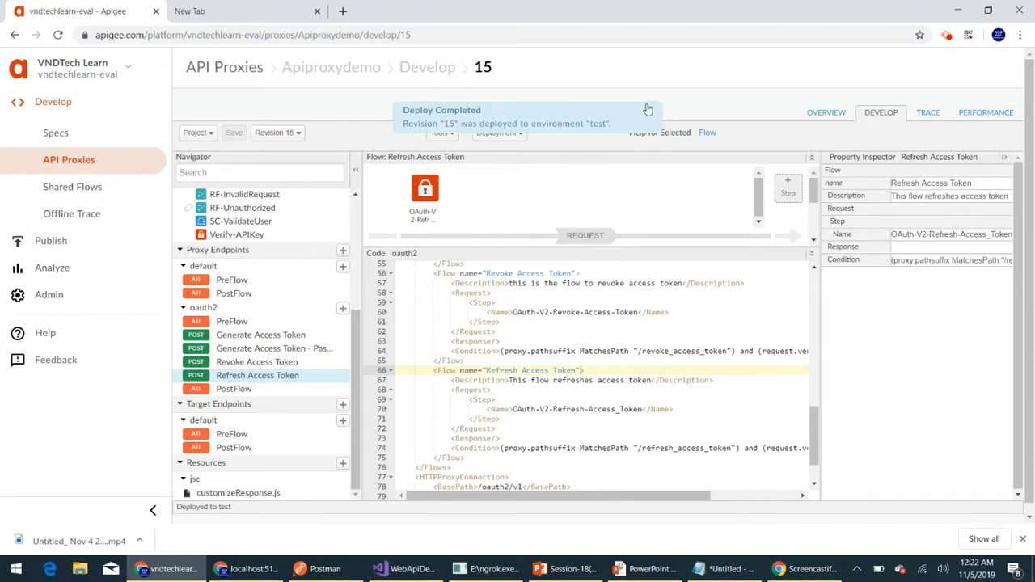
click(520, 136)
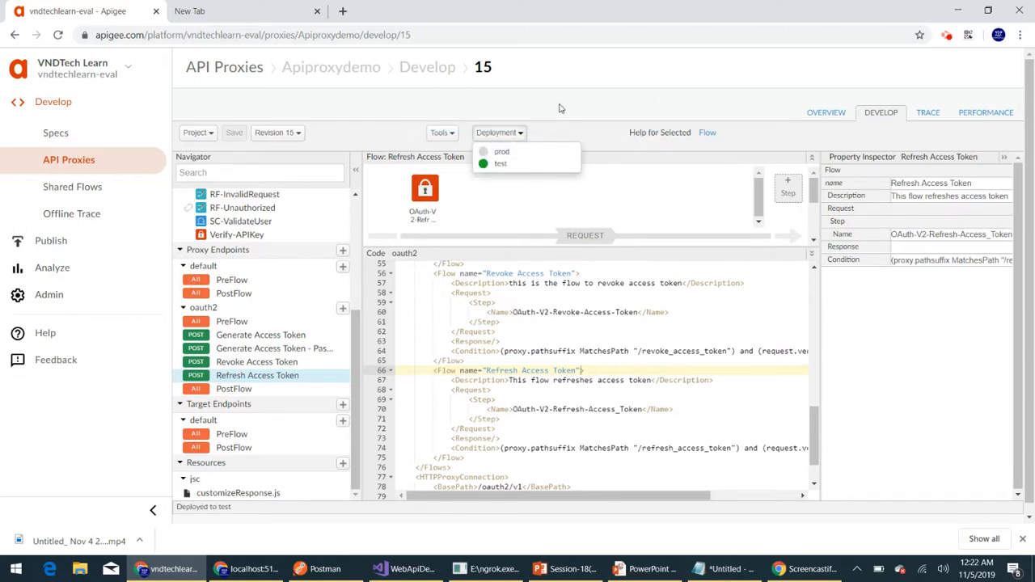
- Switch to Postman, send the POST request to /oauth2/v1/access_token_password for new tokens, and review the JSON response
click(319, 569)
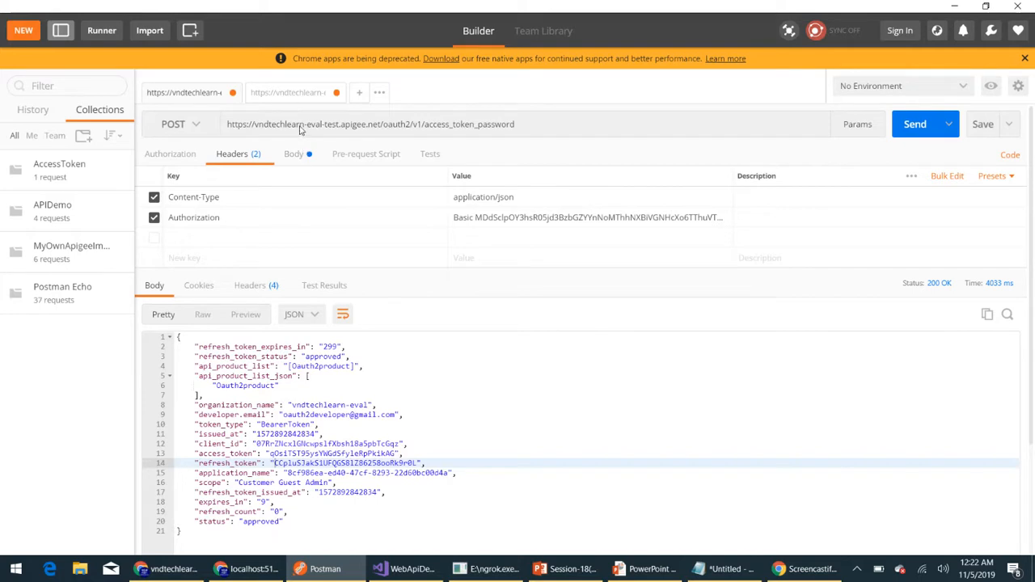
click(526, 130)
click(526, 130)
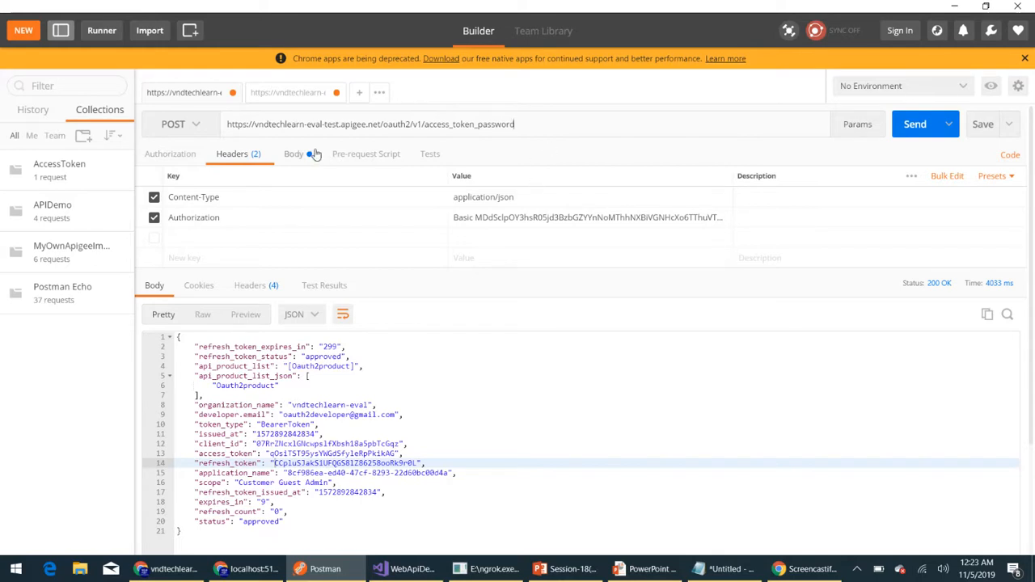
click(910, 129)
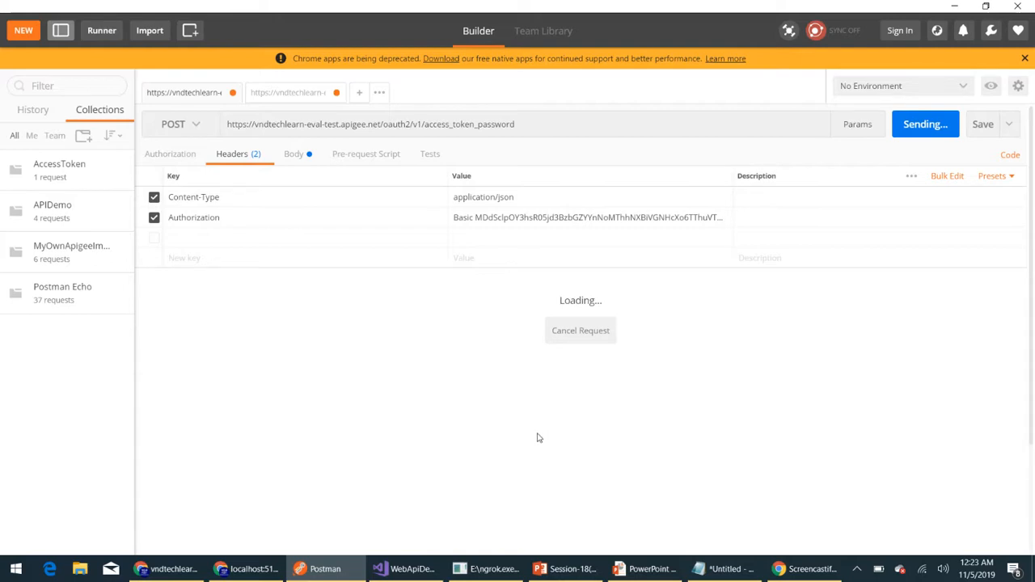
scroll(485, 422, down, 1)
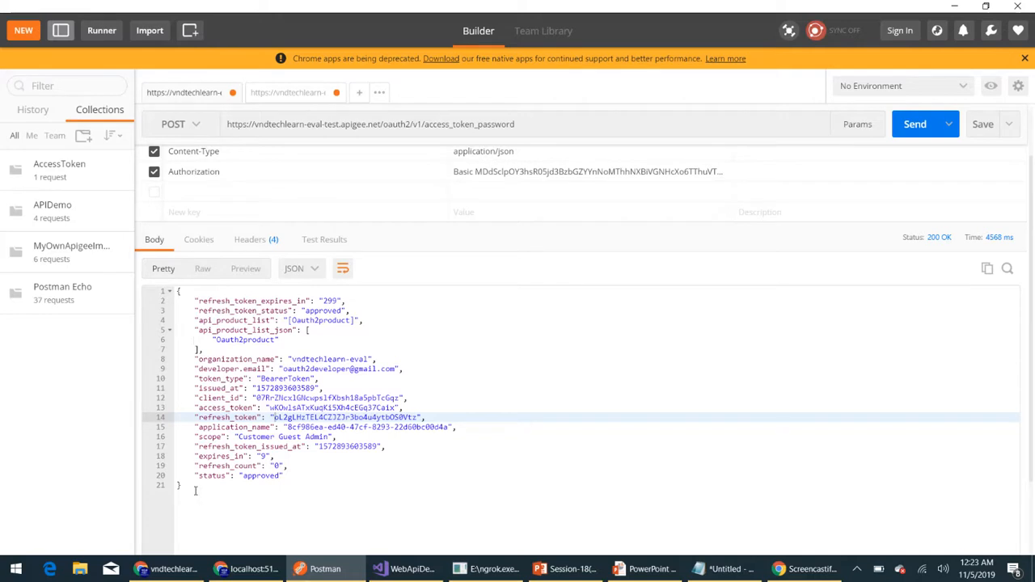
drag(195, 488, 166, 289)
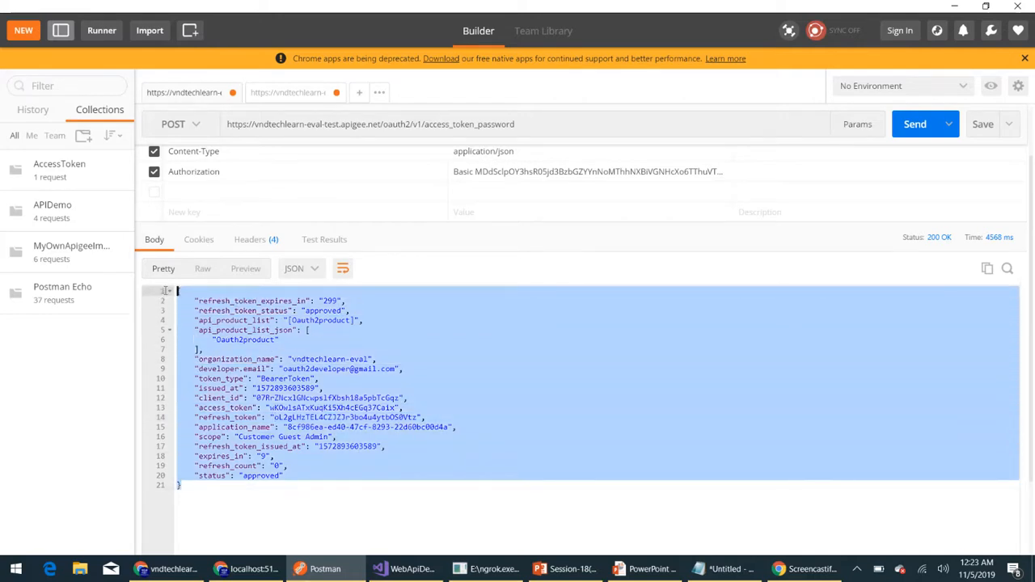
click(542, 377)
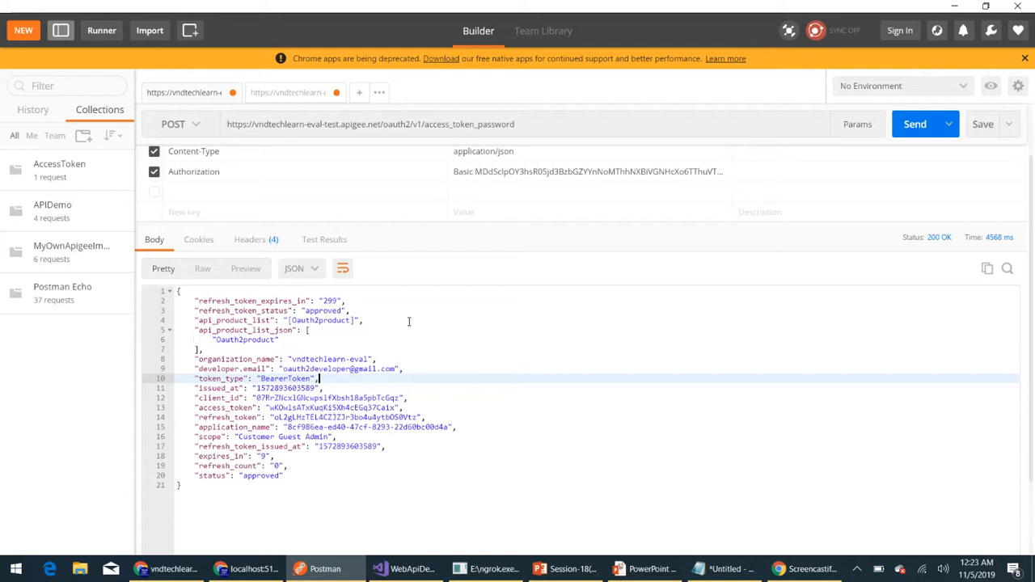
click(357, 96)
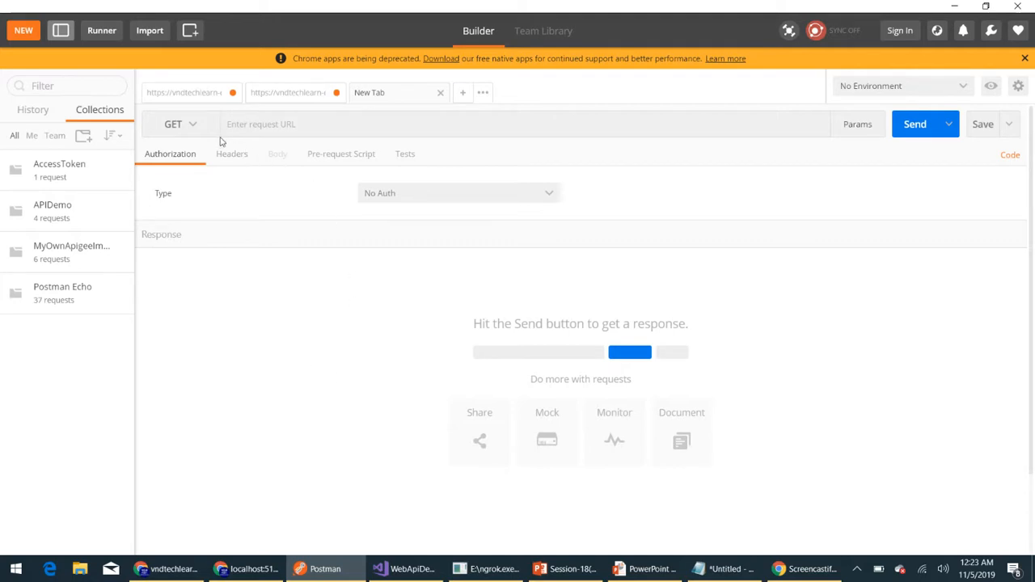
click(191, 95)
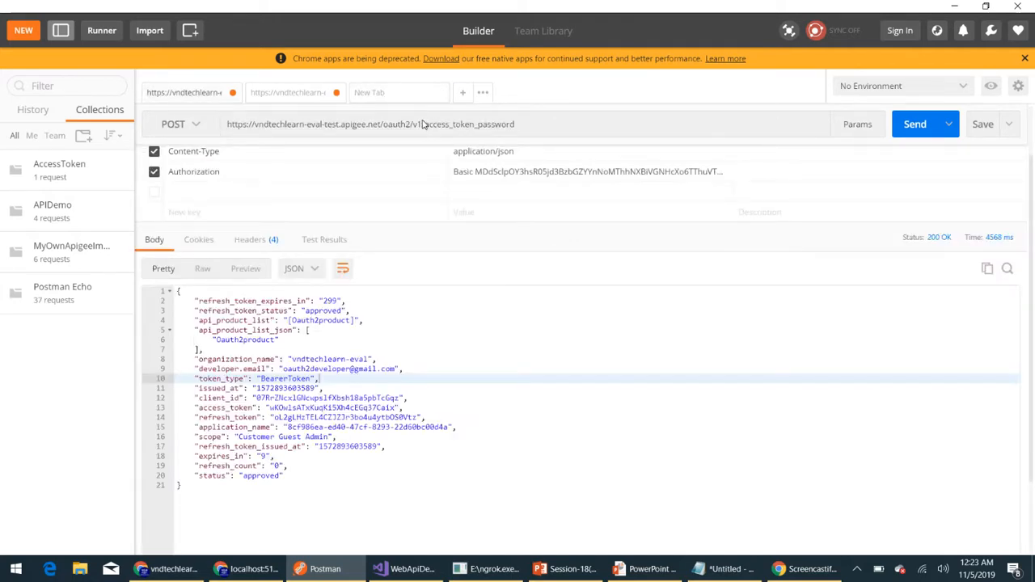
drag(422, 123, 226, 124)
key(ctrl+c)
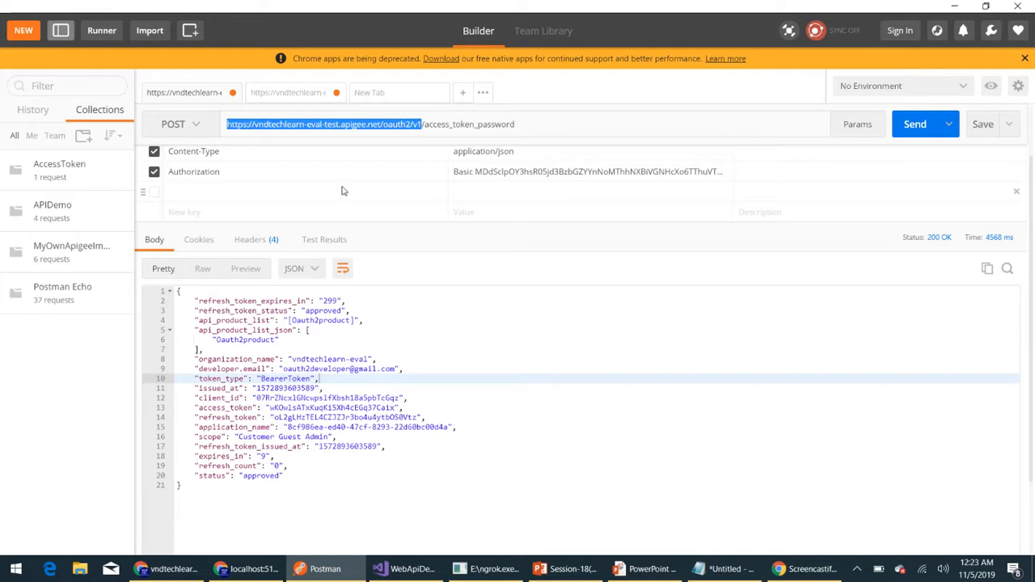
click(396, 94)
click(299, 131)
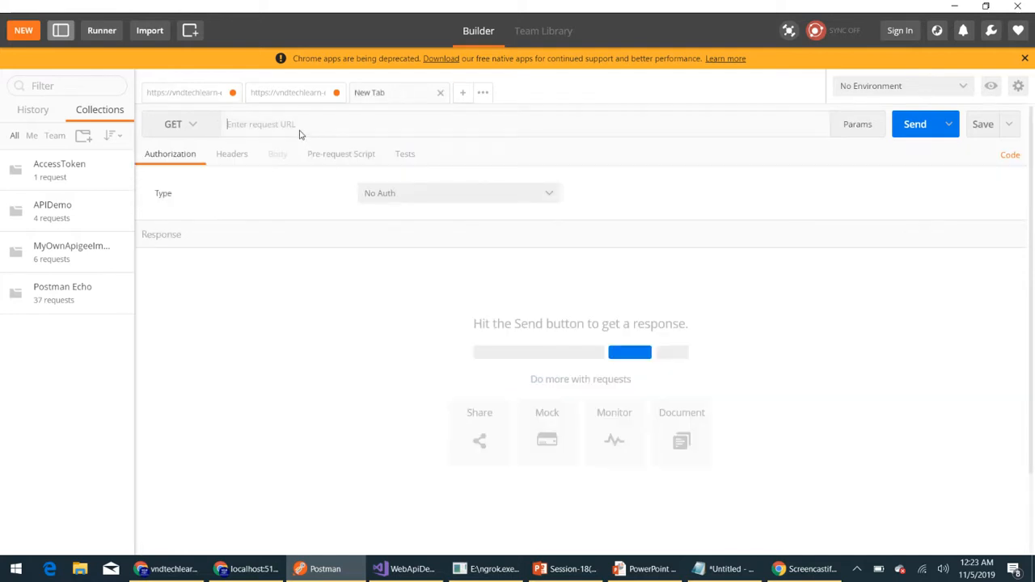
key(ctrl+v)
text(/)
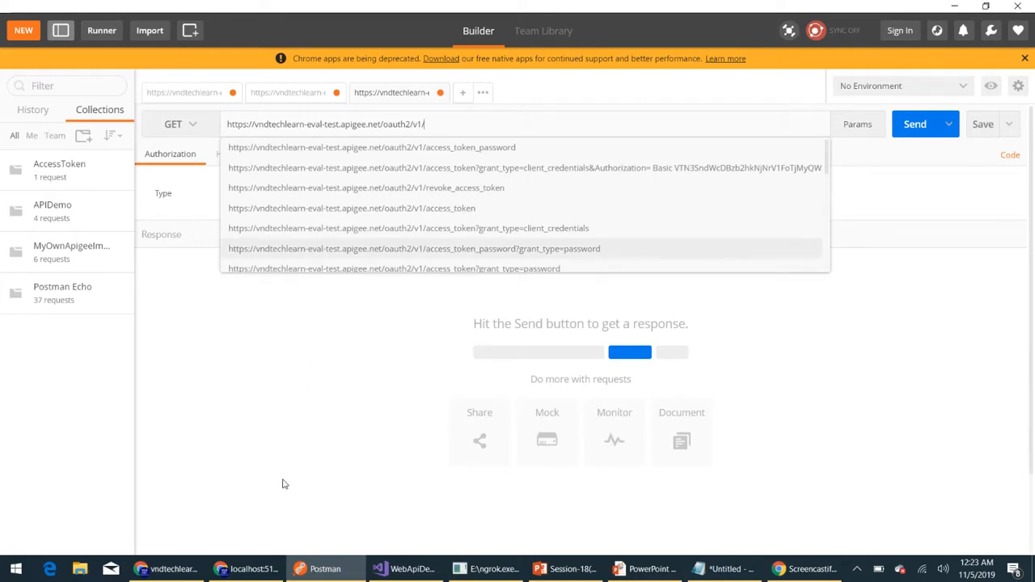
- Append refresh_access_token, copied from the Refresh Access Token flow's condition in Apigee, to the Postman request URL and set the method to POST
click(170, 569)
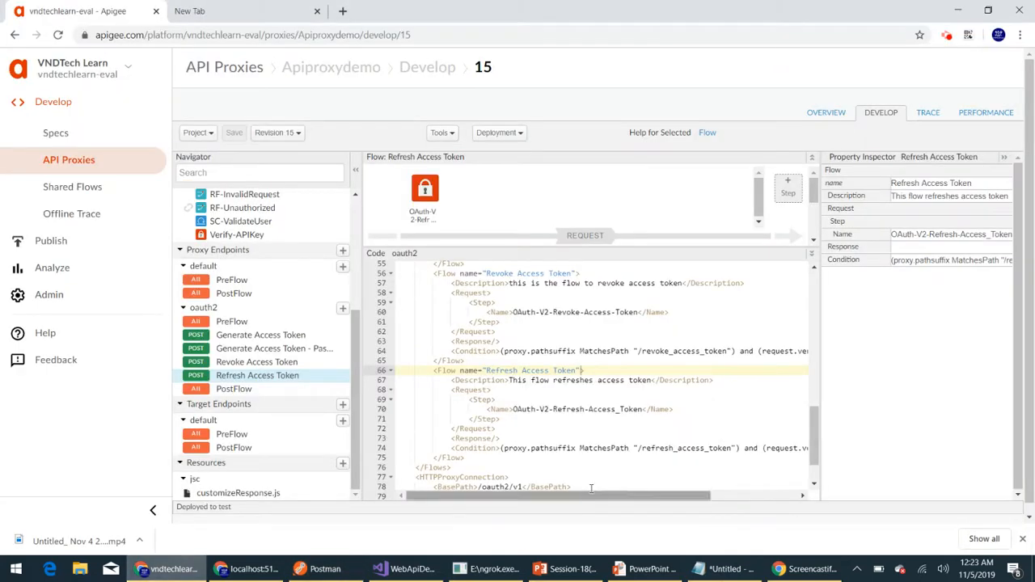
double_click(668, 448)
key(ctrl+c)
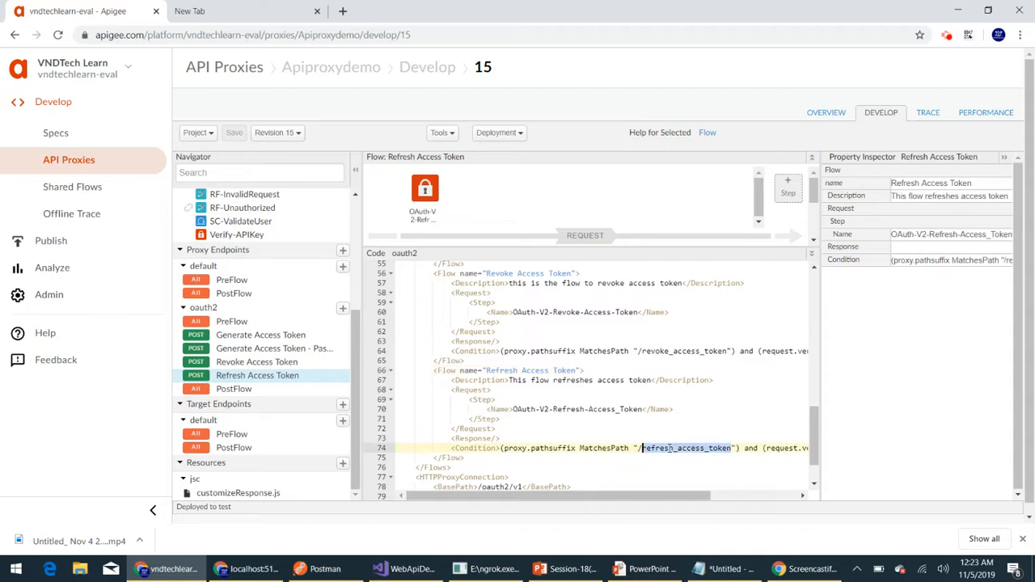
key(alt+Tab)
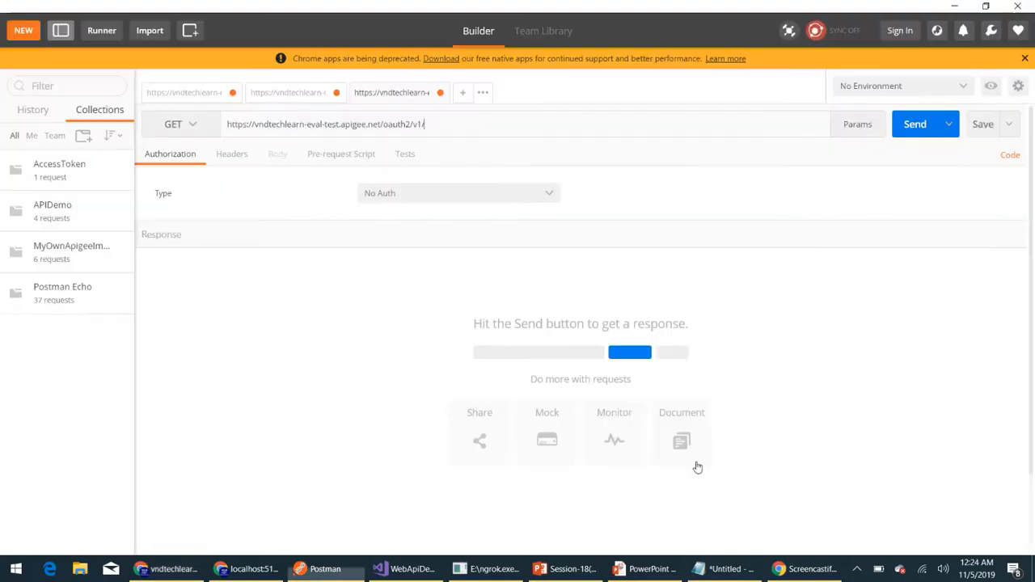
key(ctrl+v)
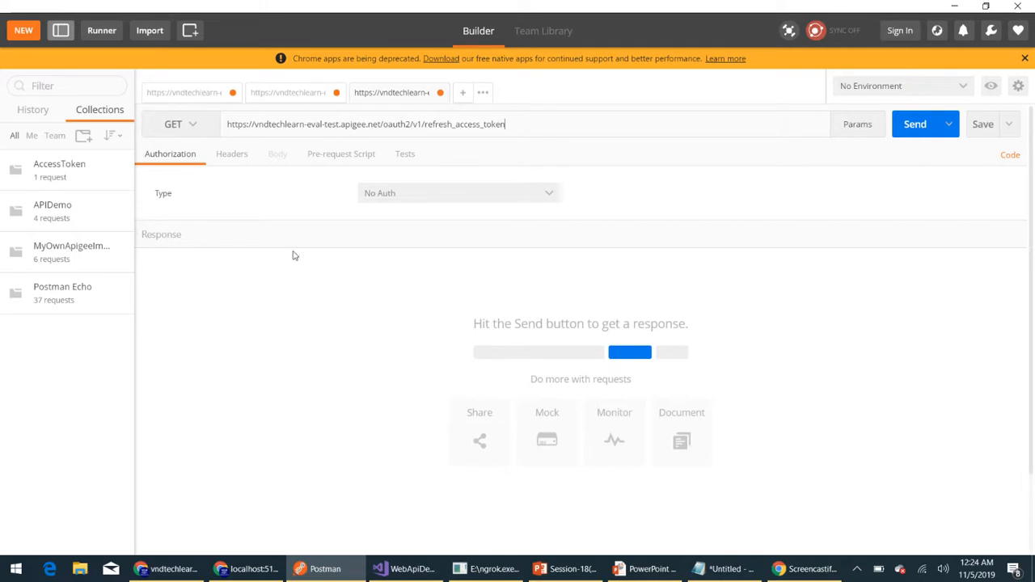
click(194, 125)
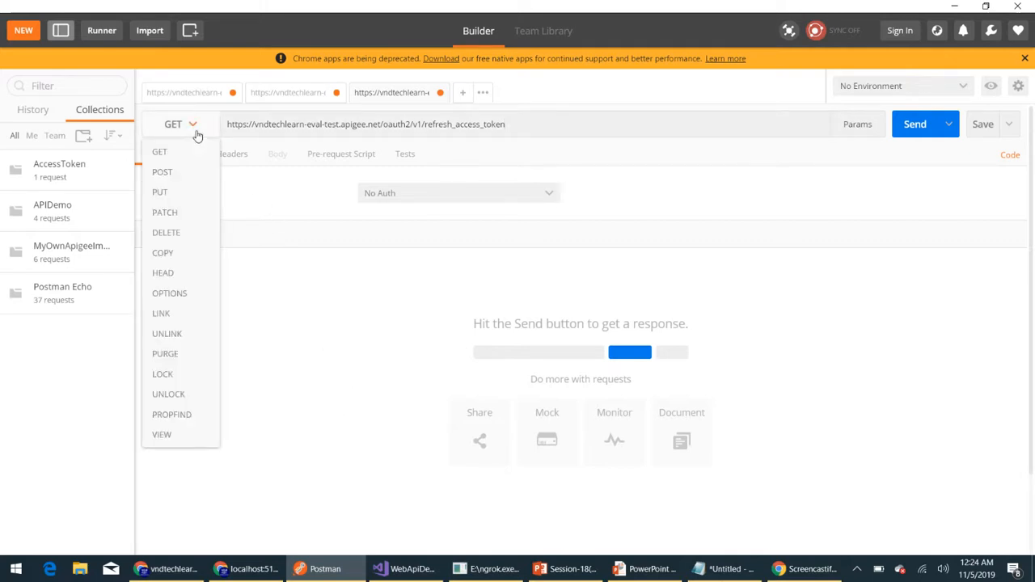
click(180, 171)
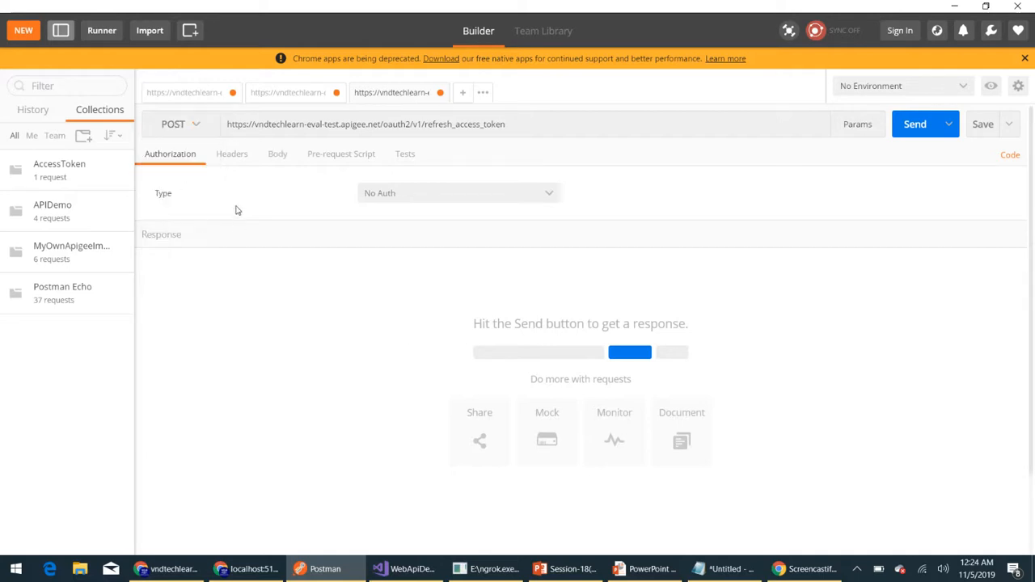
- Add a refresh_token header key to the Postman request, copying the name from the OAuth-V2-Refresh-Access_Token policy in Apigee
click(236, 157)
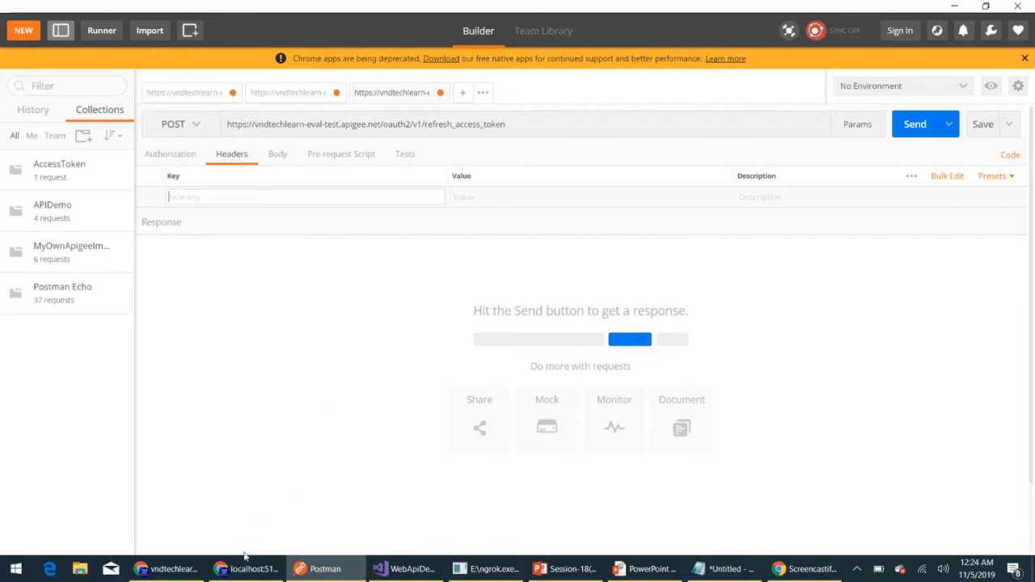
click(187, 571)
scroll(282, 419, up, 5)
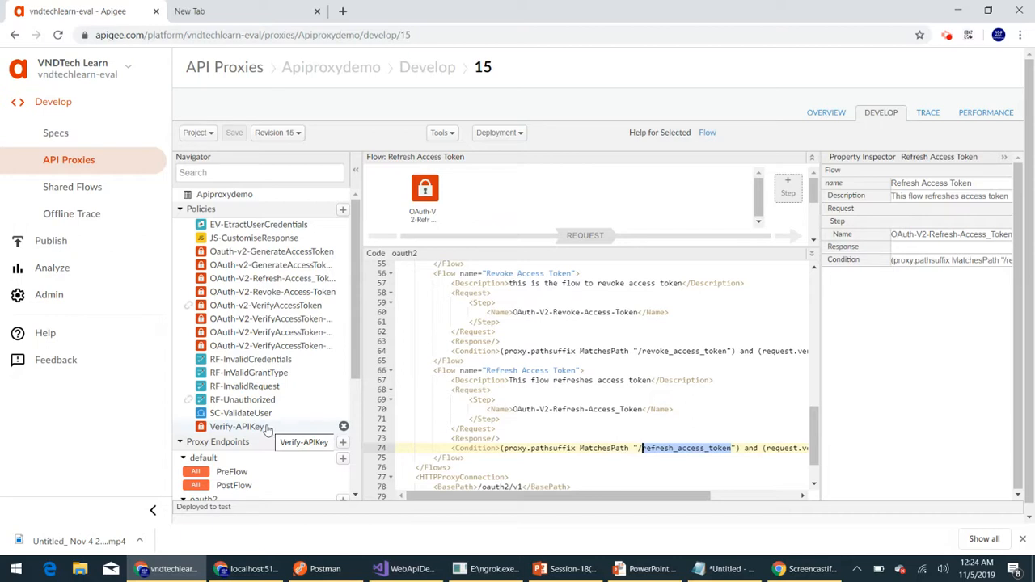
click(270, 278)
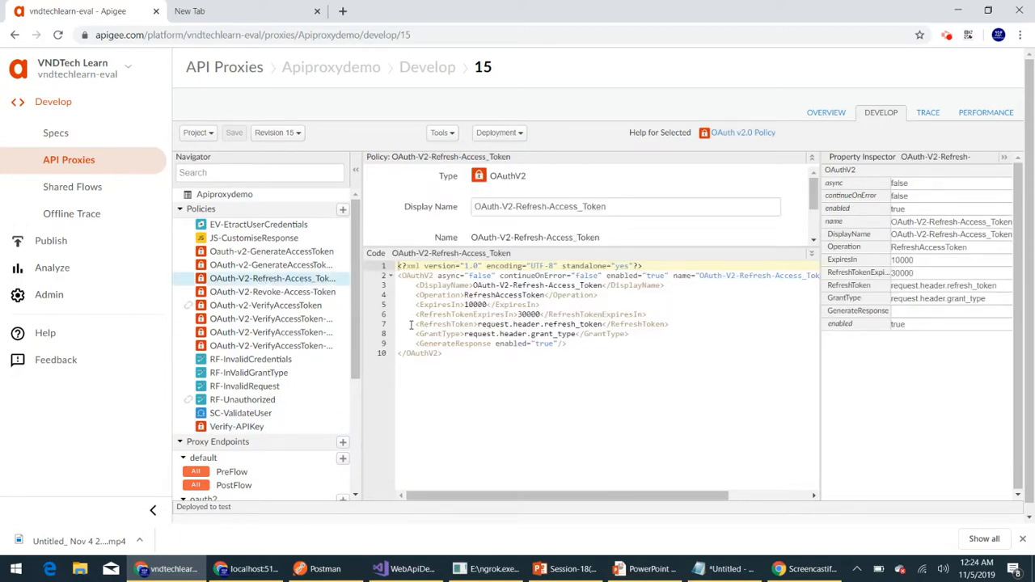
drag(410, 324, 646, 338)
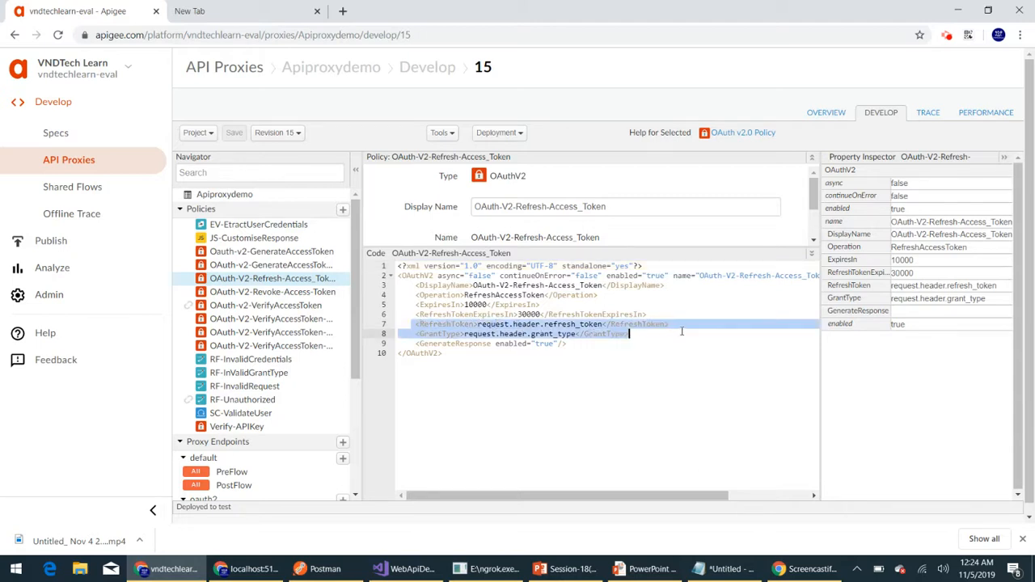
double_click(569, 324)
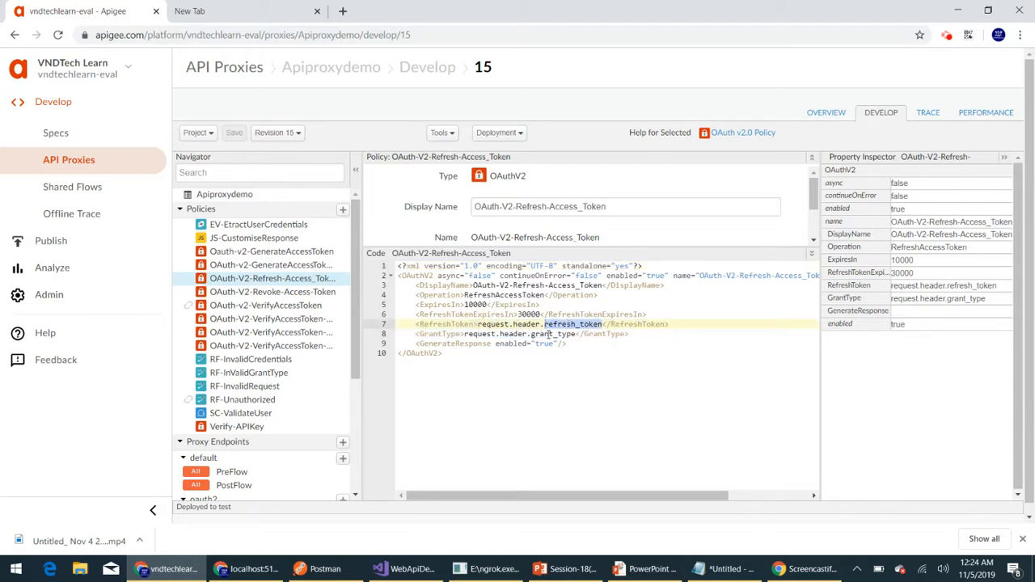
double_click(548, 333)
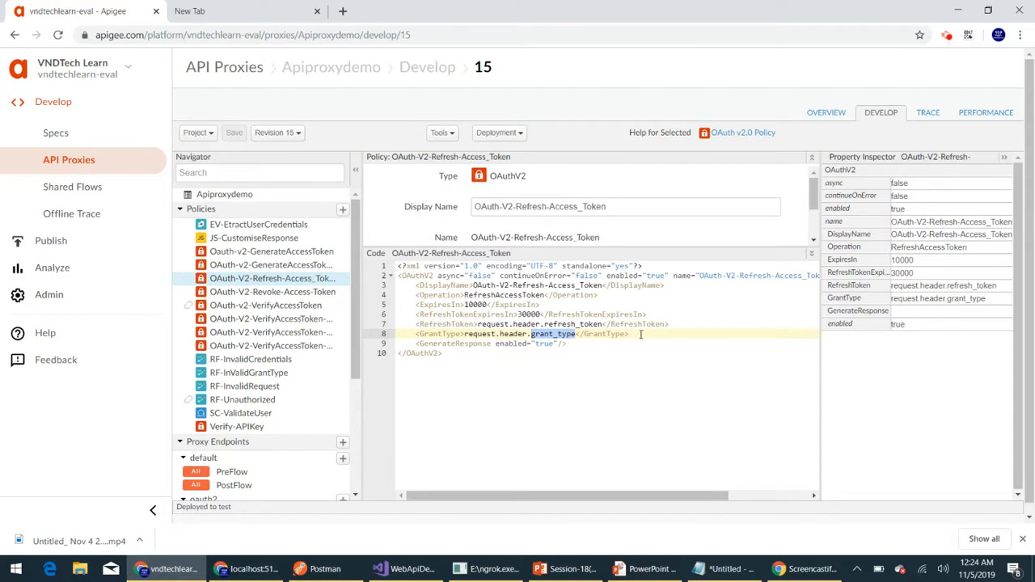
double_click(577, 325)
key(ctrl+c)
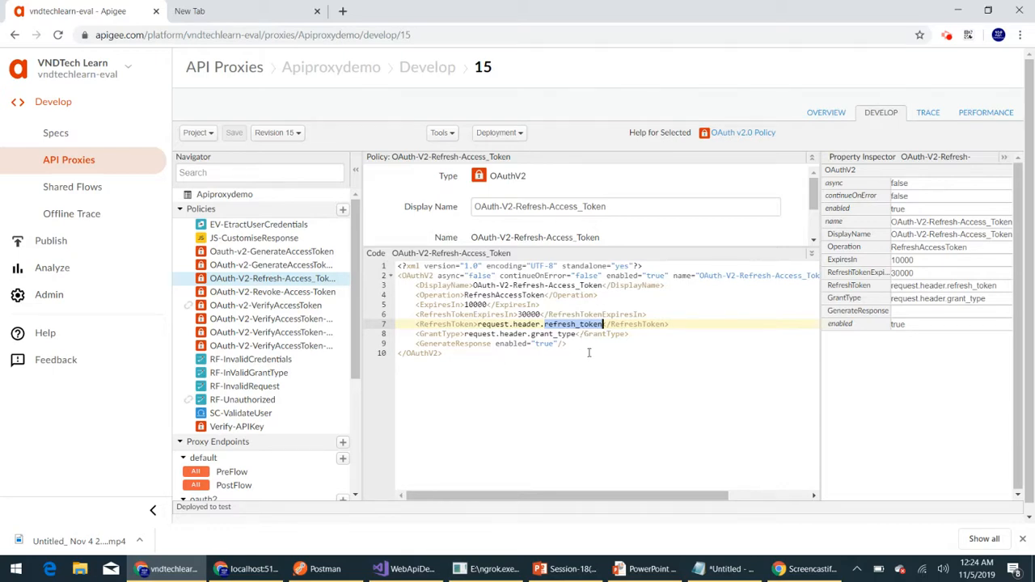
key(alt+Tab)
key(ctrl+v)
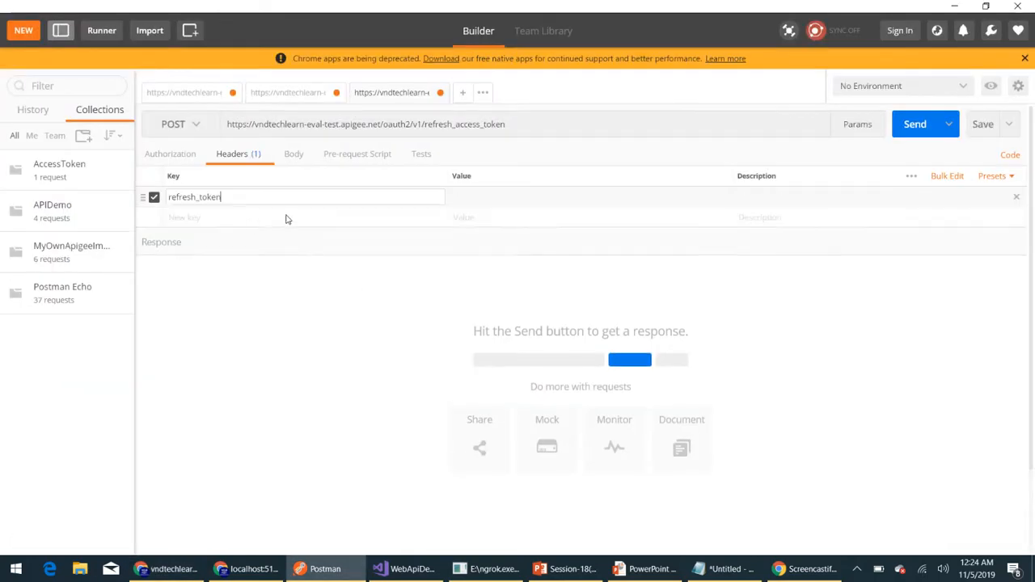
- Add a second header key, grant_type, copied from the GrantType element of the refresh token policy in Apigee
click(245, 219)
key(alt+Tab)
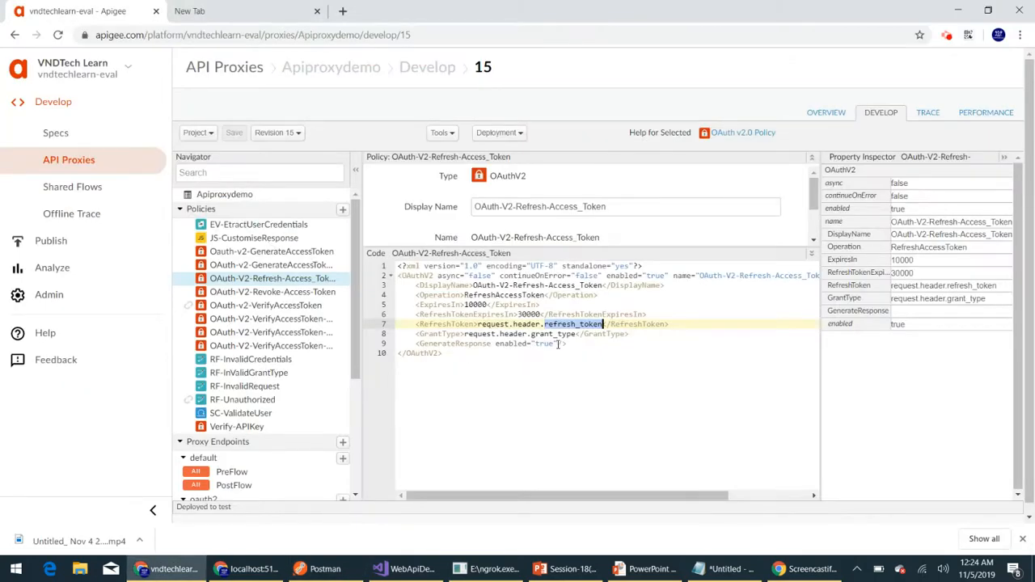
double_click(553, 334)
key(ctrl+c)
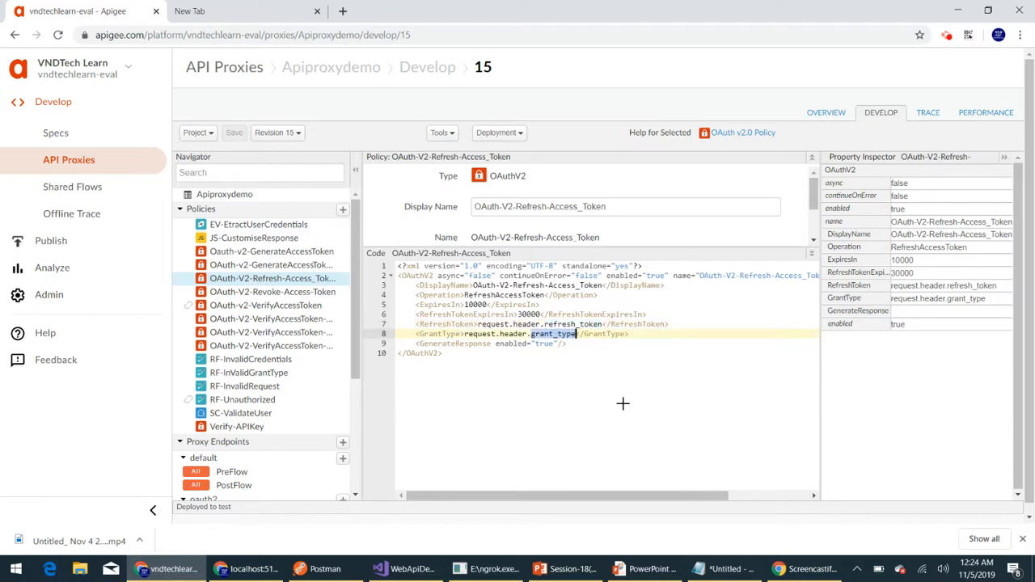
key(alt+Tab)
key(ctrl+v)
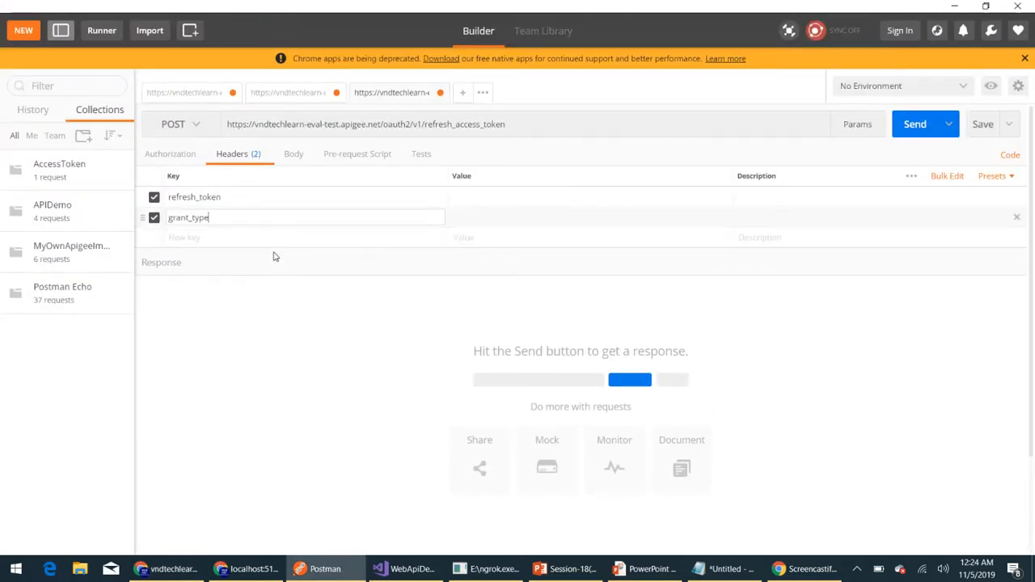
- Set the value of the grant_type header to refresh_token
click(478, 222)
key(alt+Tab)
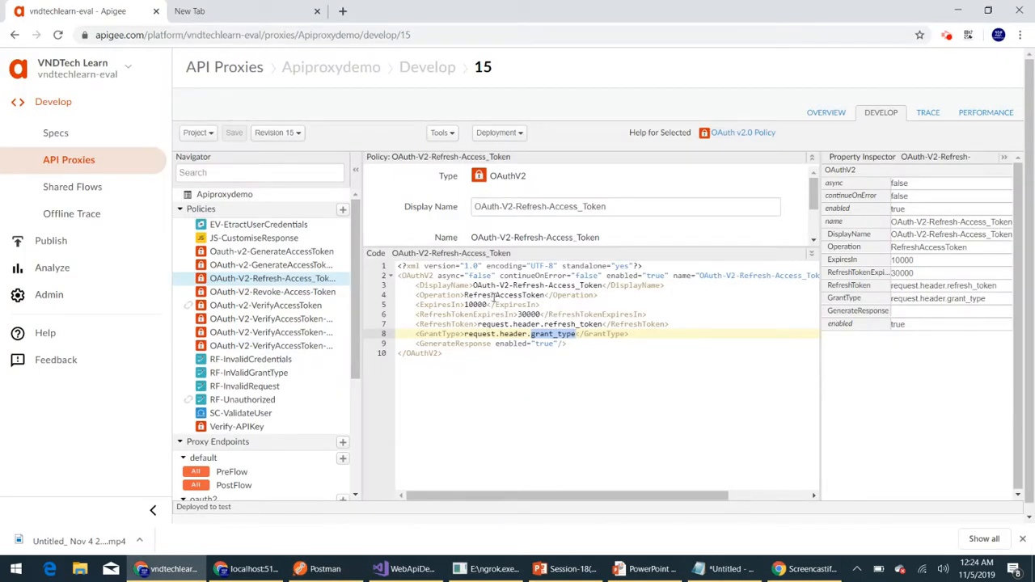
key(alt+Tab)
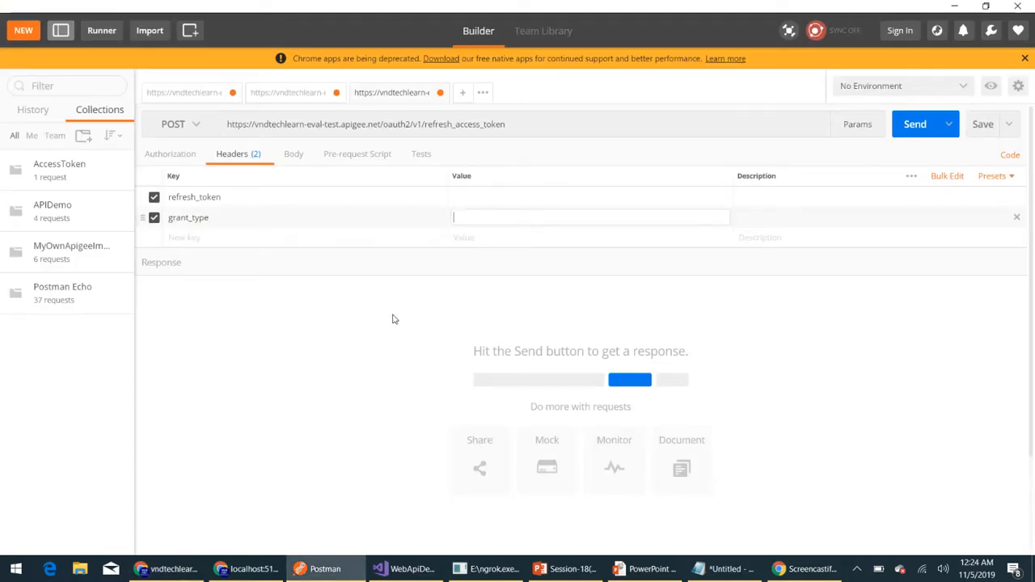
text(refresh_token)
- Add an Authorization header and paste the Basic credentials copied from the access_token_password request as its value
click(211, 244)
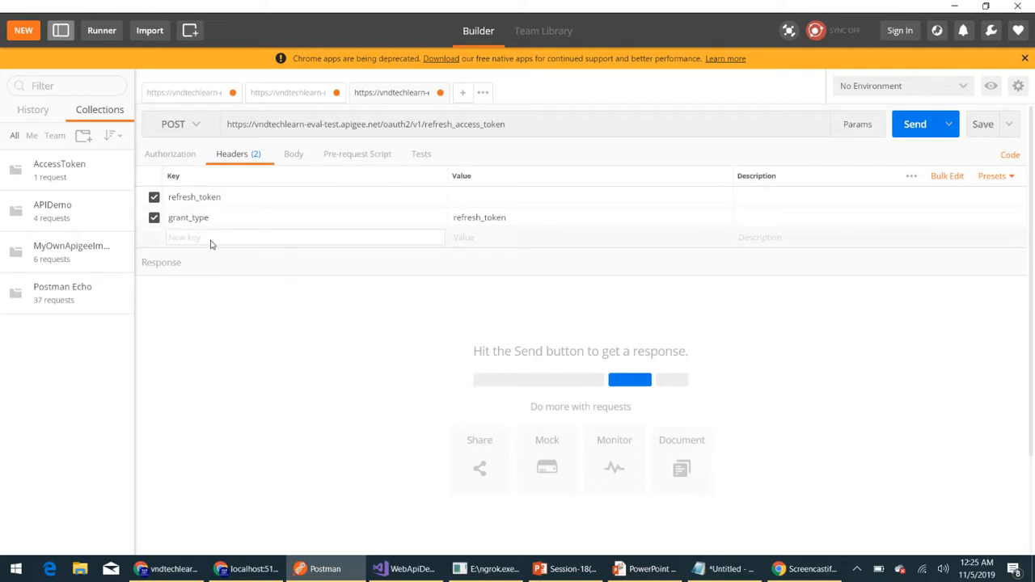
text(Auth)
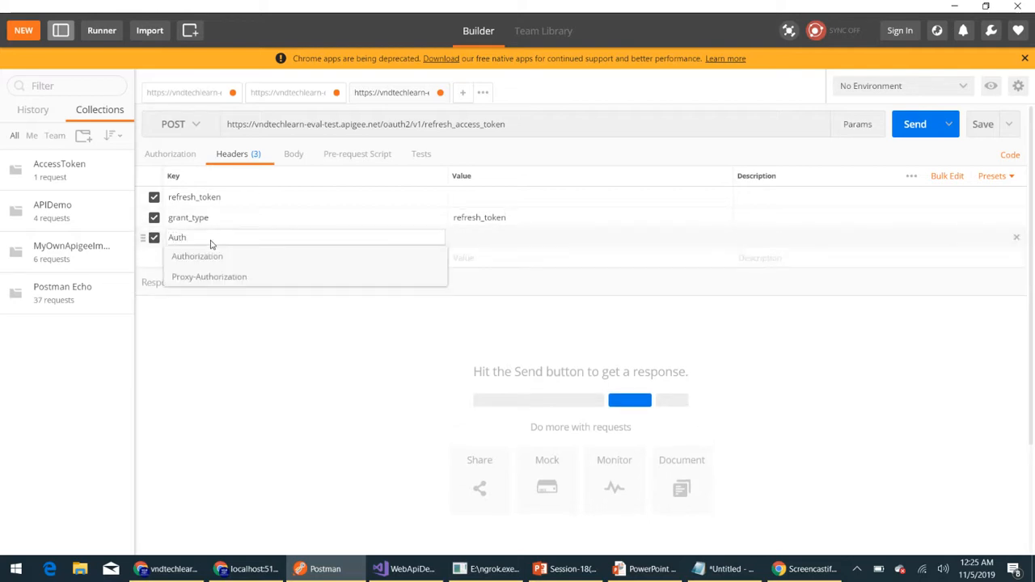
click(219, 262)
click(480, 243)
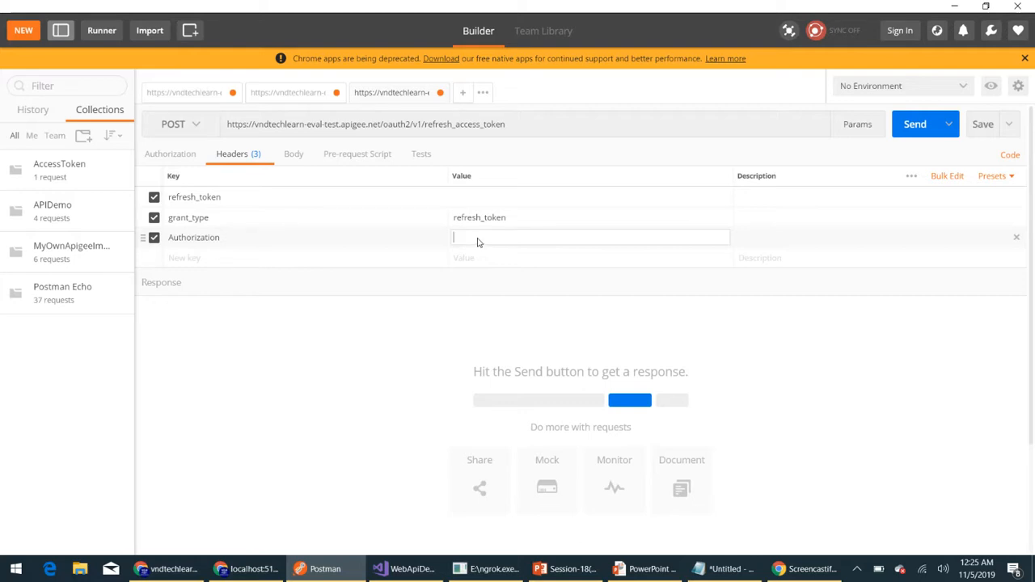
click(177, 93)
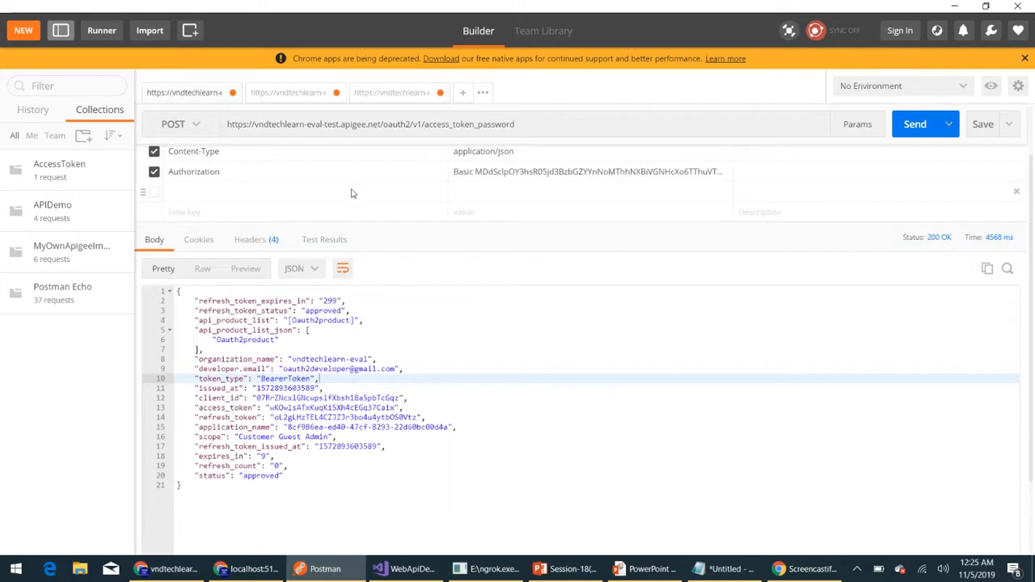
triple_click(494, 183)
key(ctrl+c)
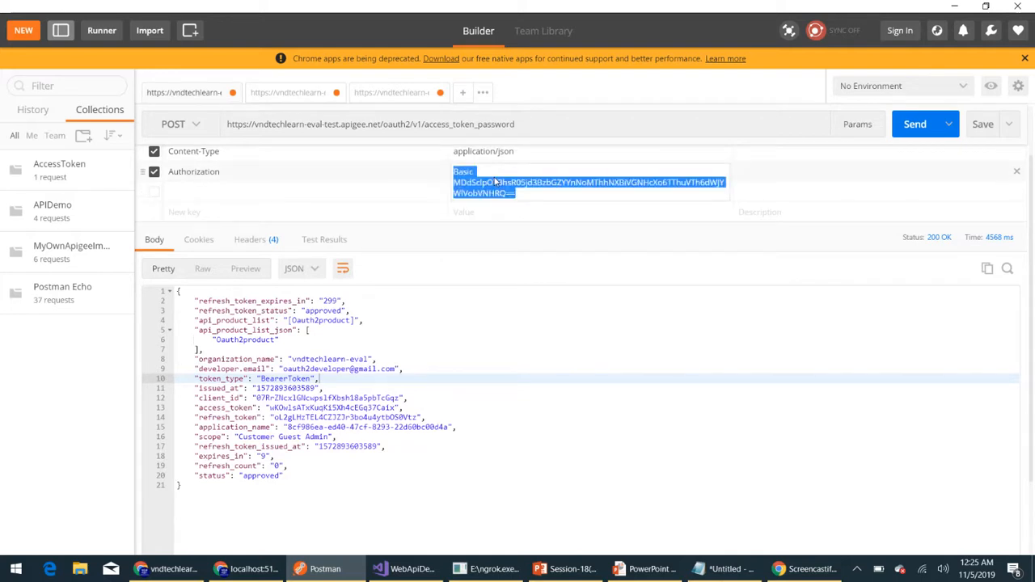
click(391, 94)
click(462, 238)
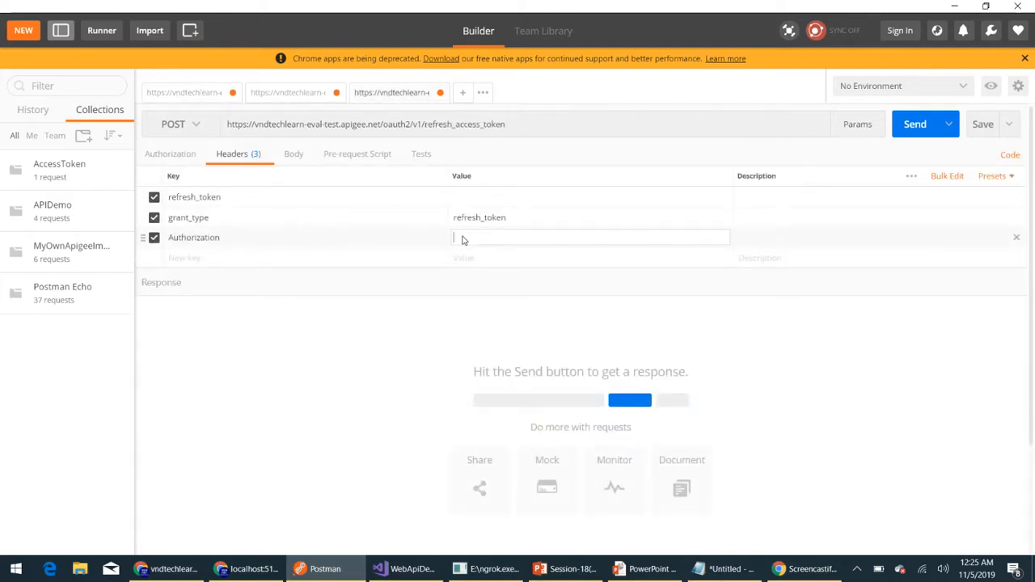
key(ctrl+v)
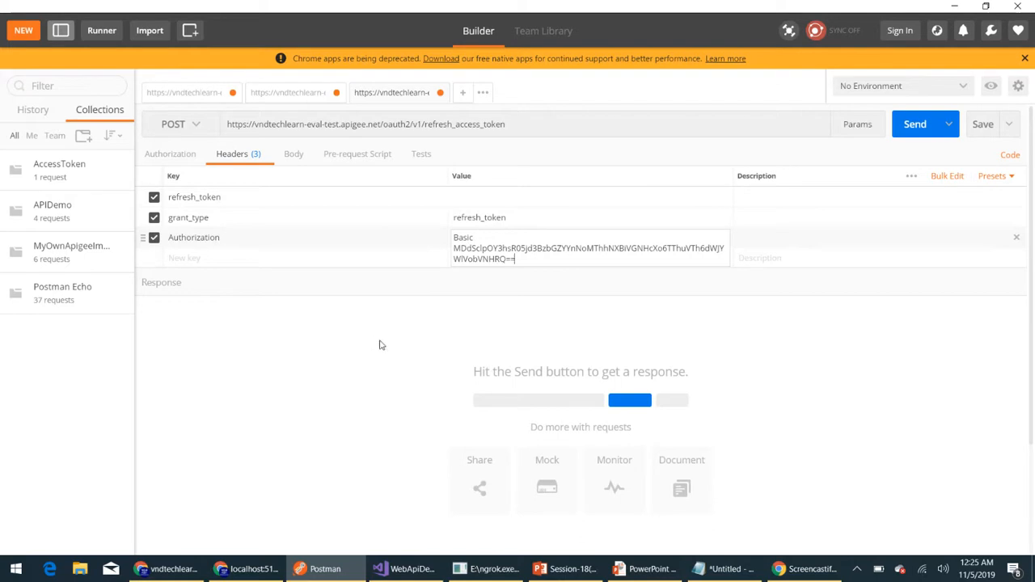
- Paste the refresh token from the access_token_password response into the refresh_token header value and send the refresh_access_token request
click(173, 96)
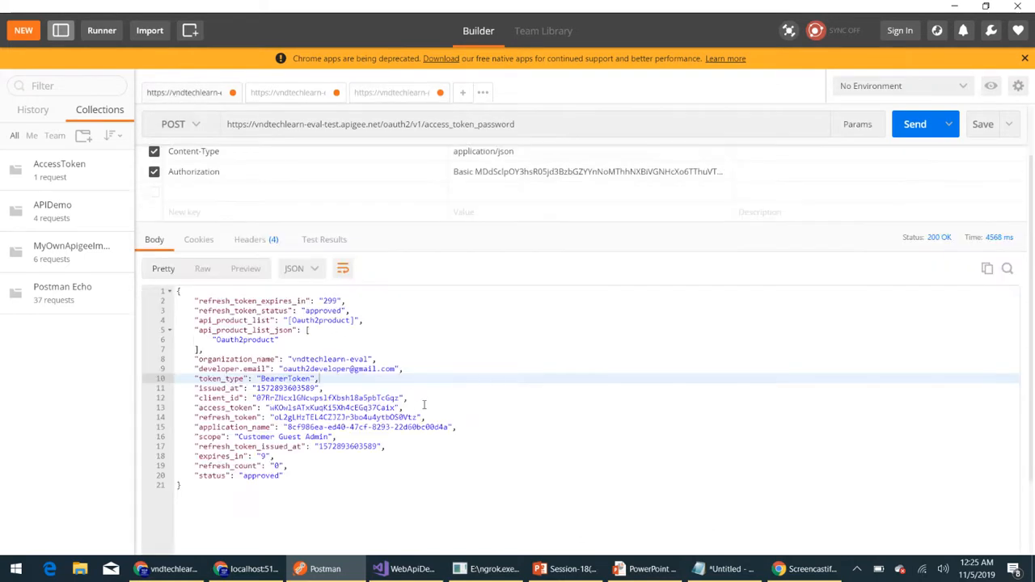
double_click(326, 418)
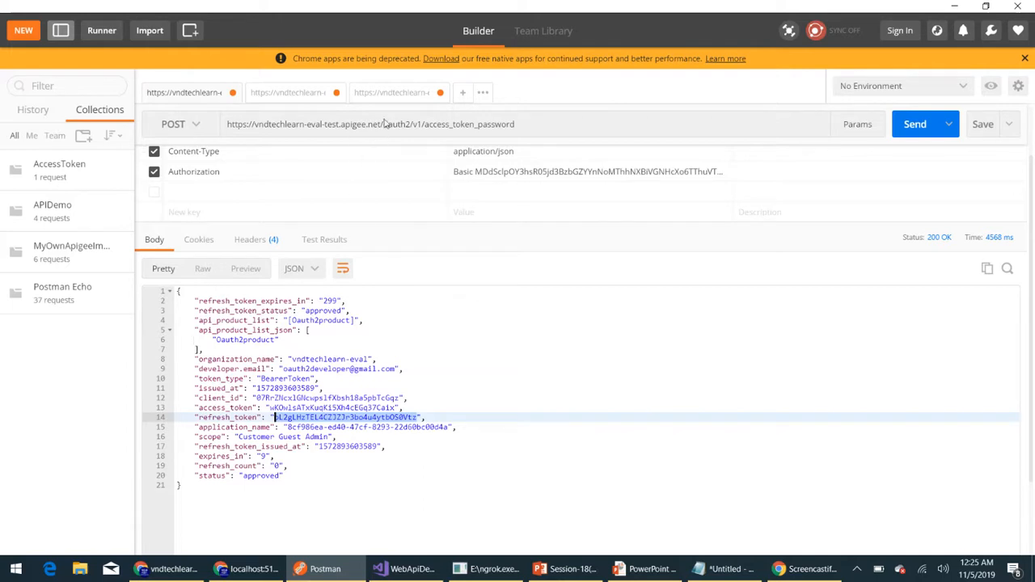
click(386, 92)
click(497, 202)
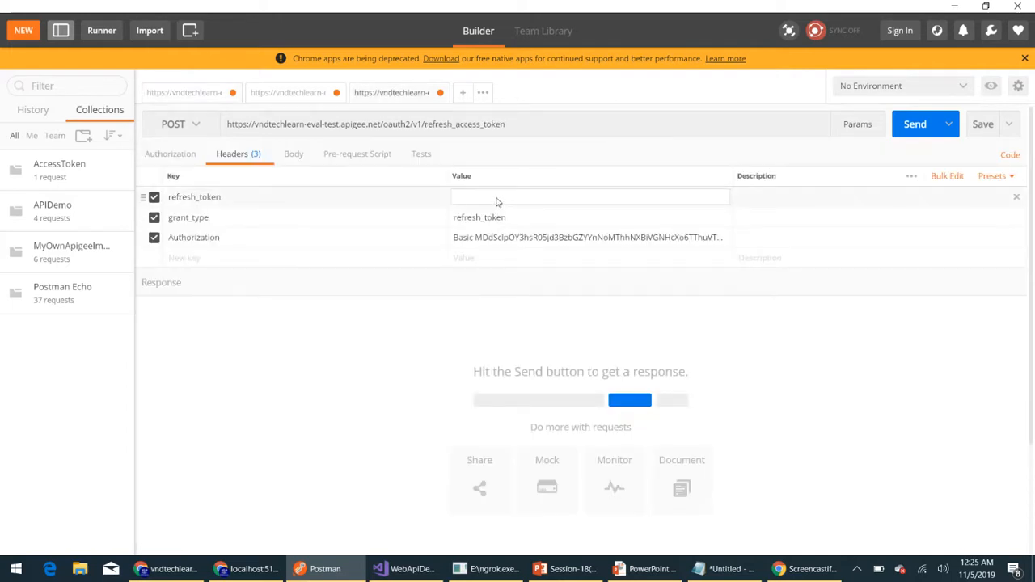
key(ctrl+v)
click(915, 125)
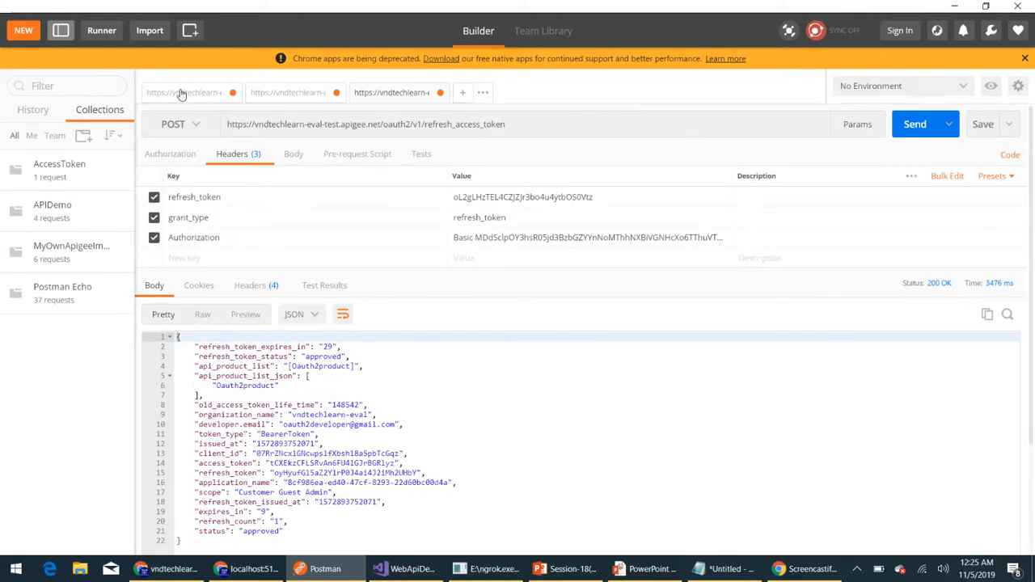
- Compare the access_token_password response with the refresh_access_token response, examining their tokens, expiry values and refresh count
click(182, 93)
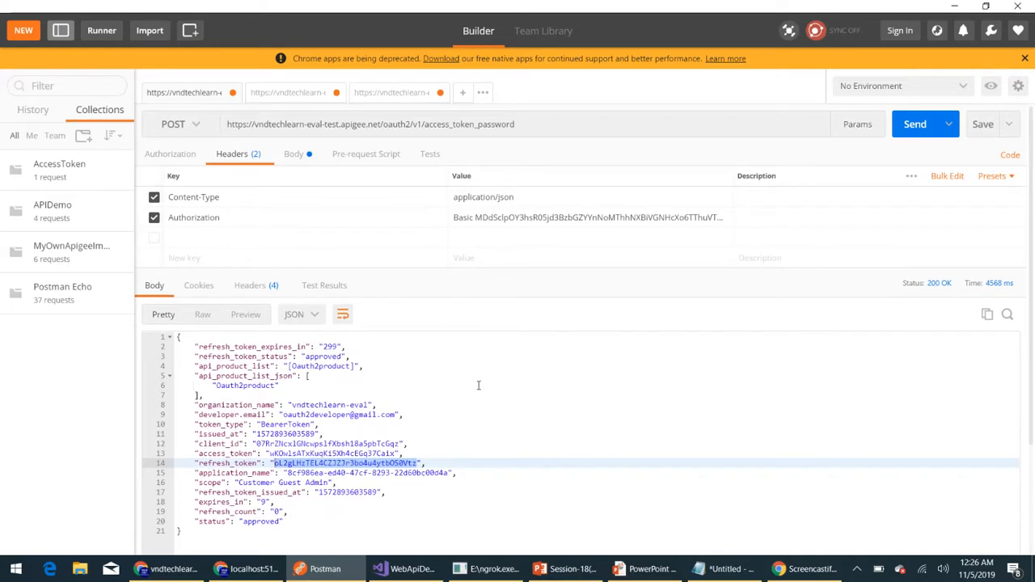
click(385, 97)
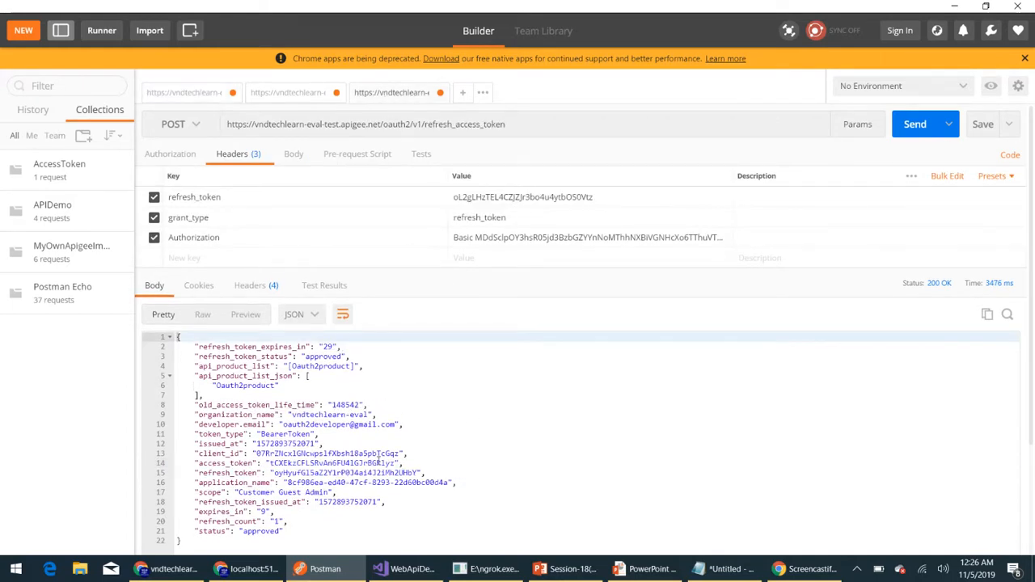
scroll(378, 459, down, 3)
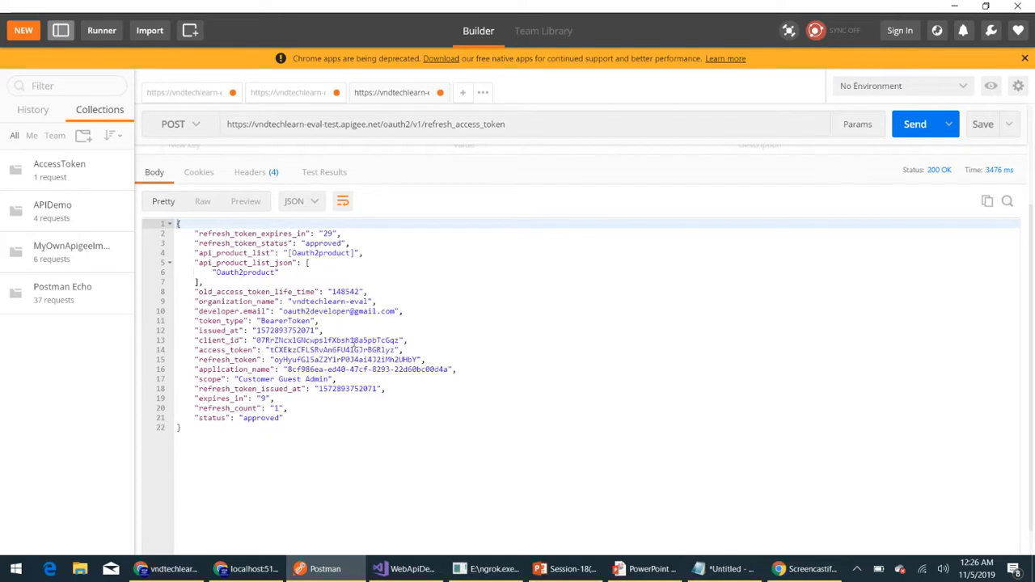
scroll(353, 343, up, 3)
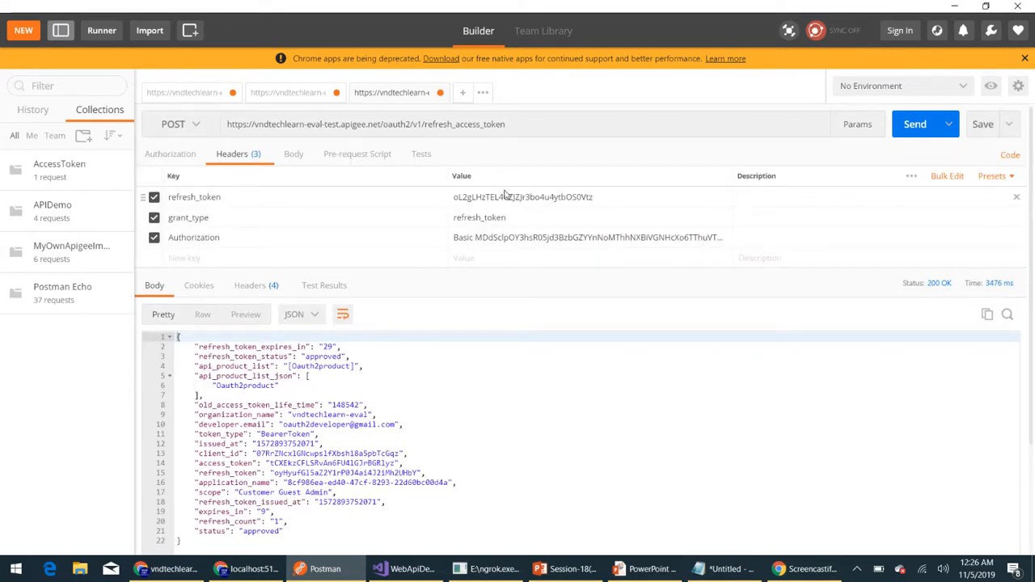
scroll(414, 428, down, 1)
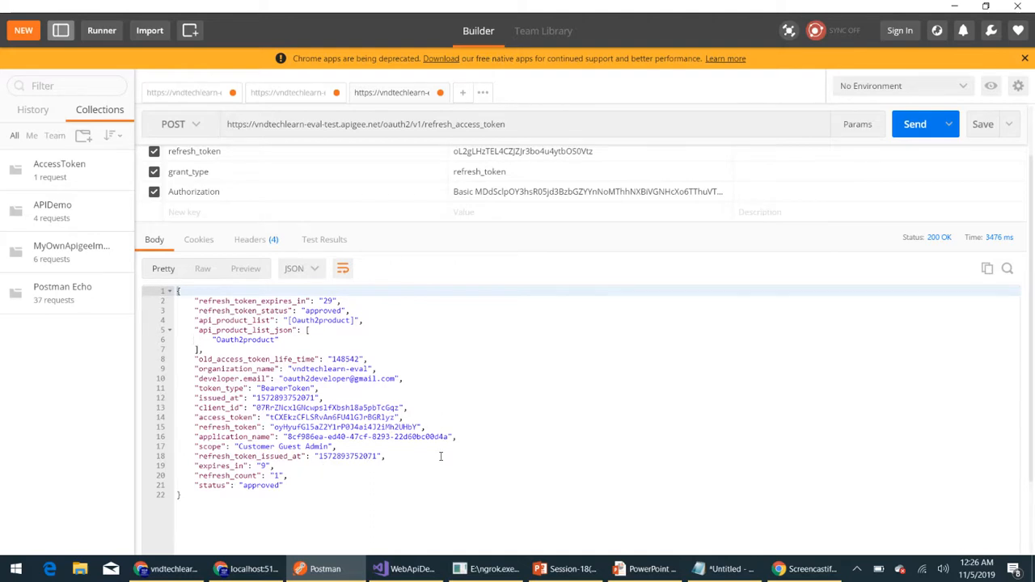
scroll(441, 456, up, 1)
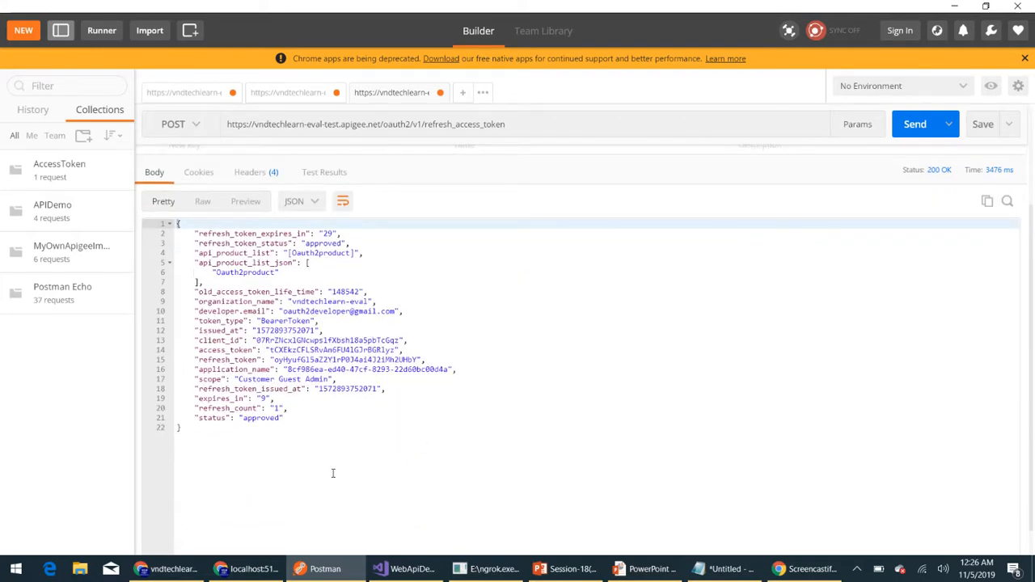
scroll(507, 415, up, 3)
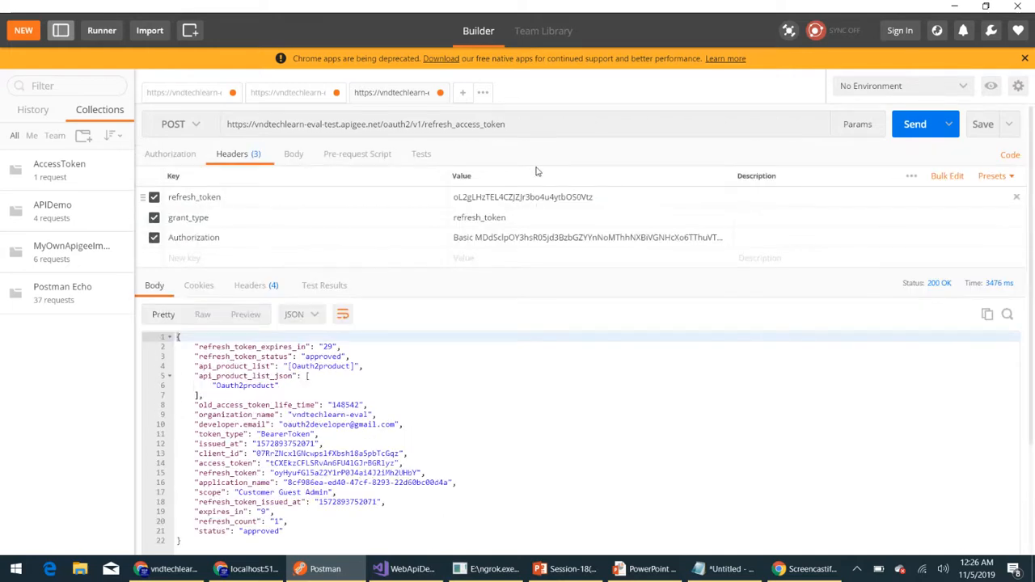
- Resend the refresh_access_token request with the already used refresh token and highlight the returned response body
scroll(497, 445, down, 3)
scroll(496, 446, up, 3)
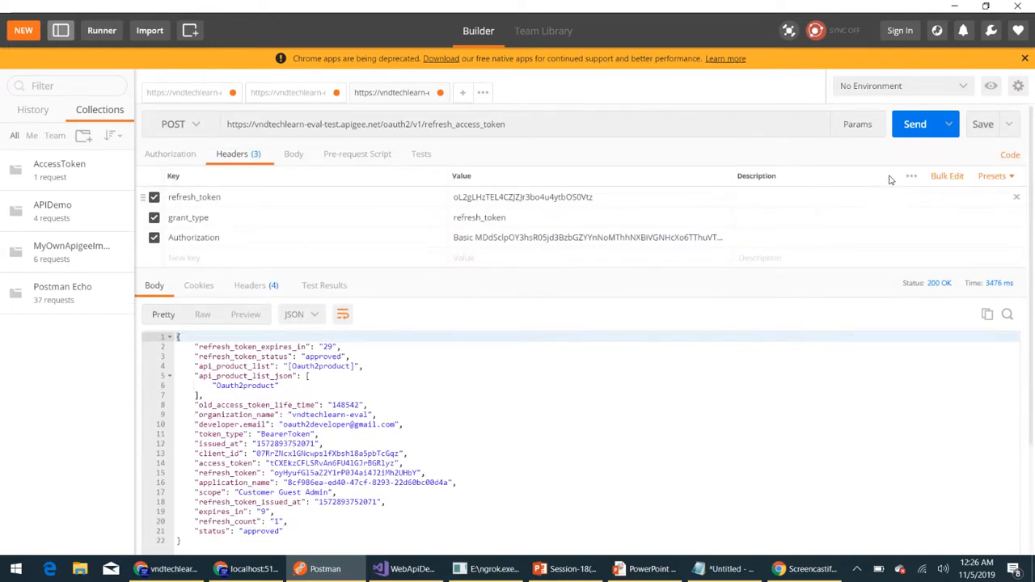
click(912, 124)
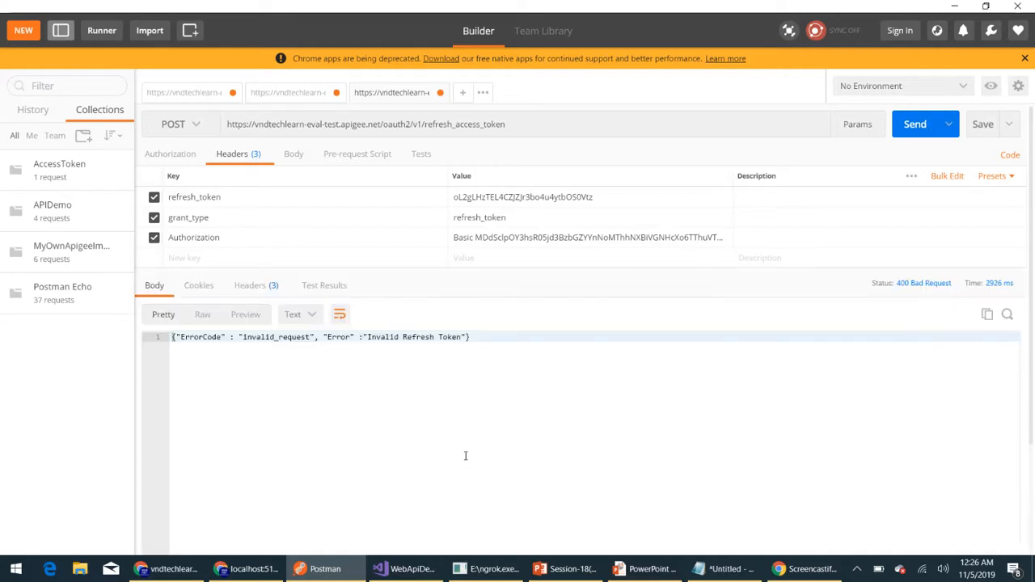
drag(485, 337, 171, 336)
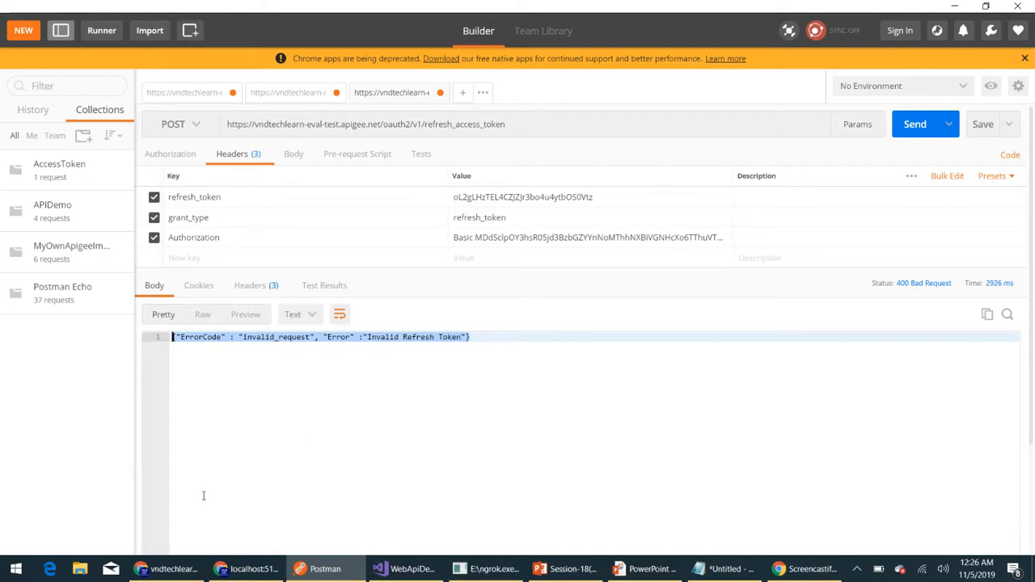
- In Apigee, add a ReuseRefreshToken element set to true below GrantType in the OAuth-V2-Refresh-Access_Token policy and save the revision
mouse_move(166, 568)
click(132, 513)
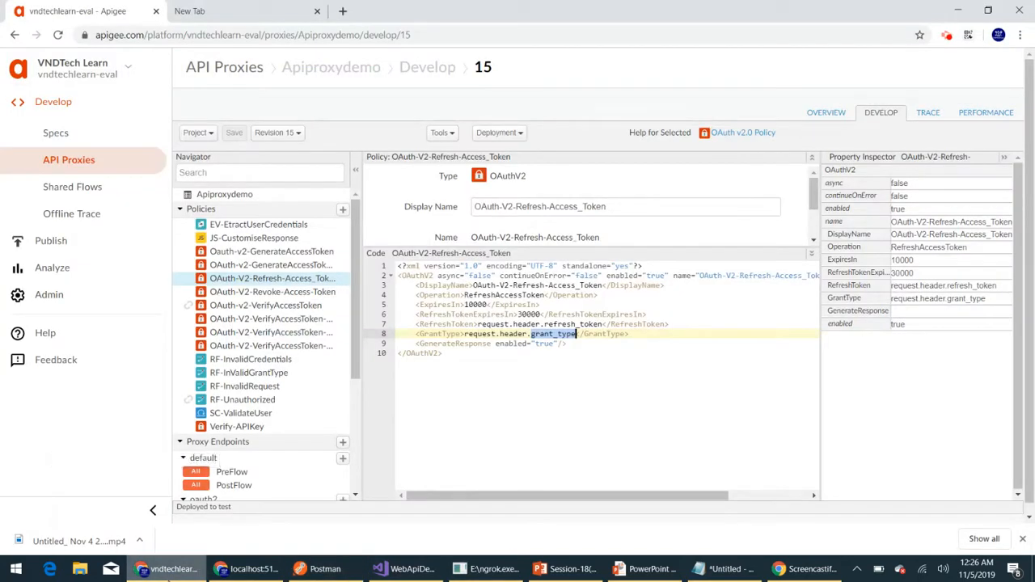
click(635, 334)
key(Return)
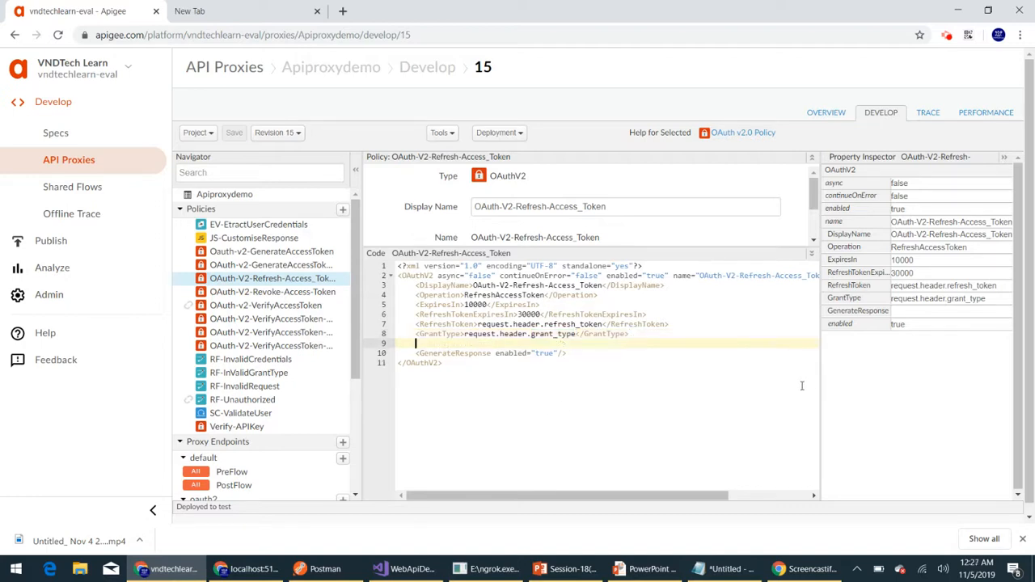
text(<)
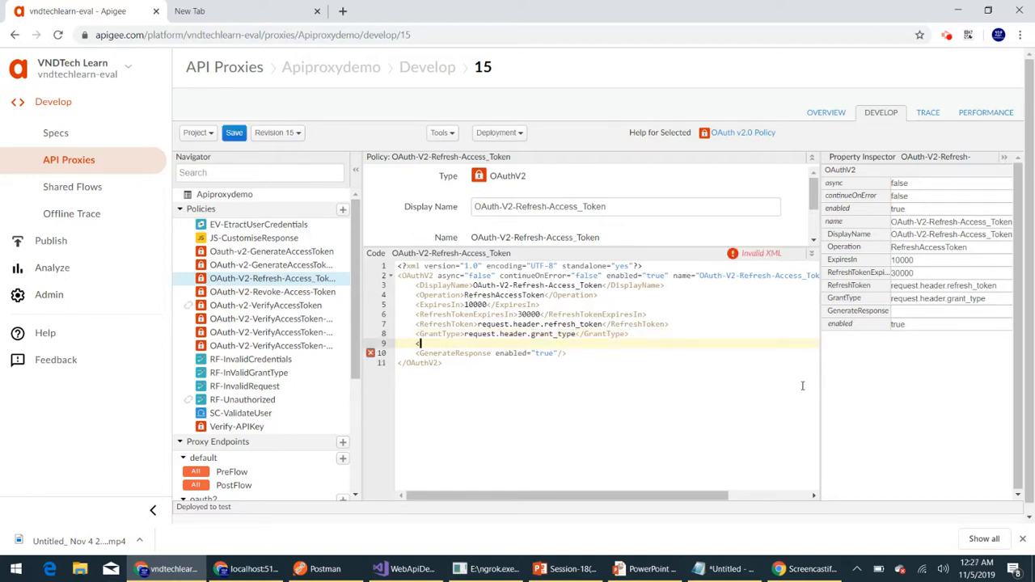
text(ReuseRefreshToken>)
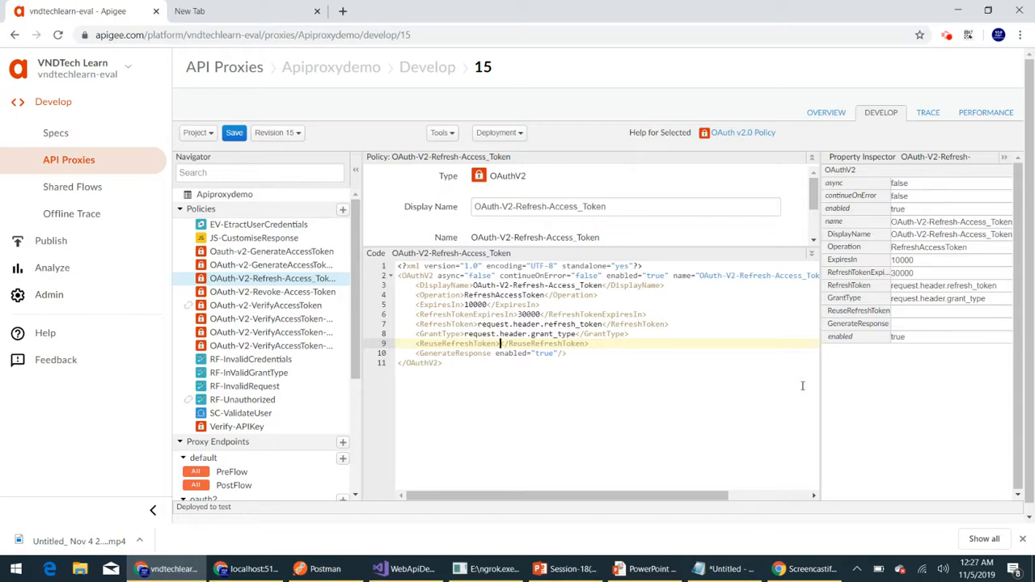
text(true)
click(233, 133)
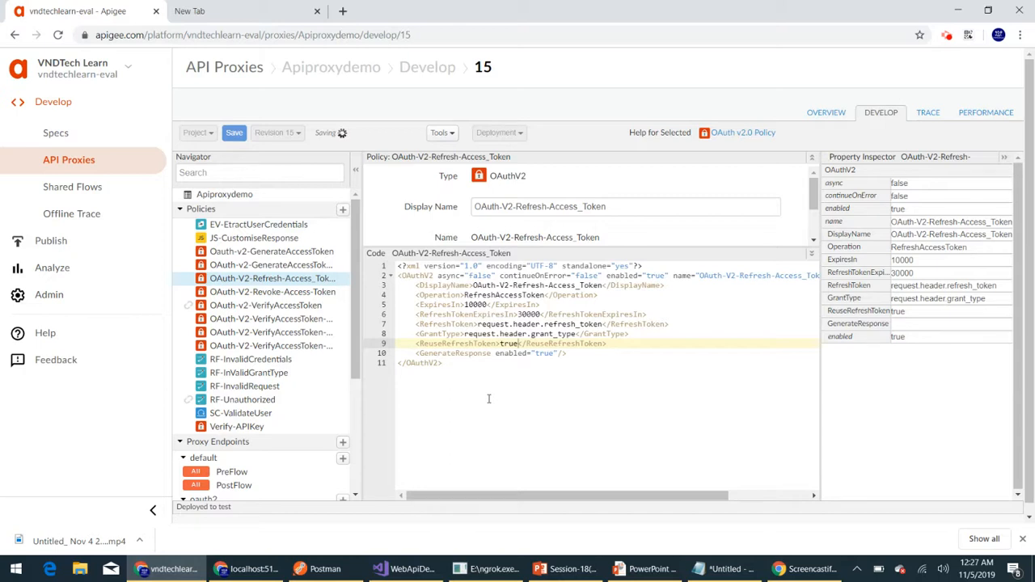
- Switch to Postman, send the access_token_password request again and copy the refresh token from its response
click(322, 569)
click(171, 95)
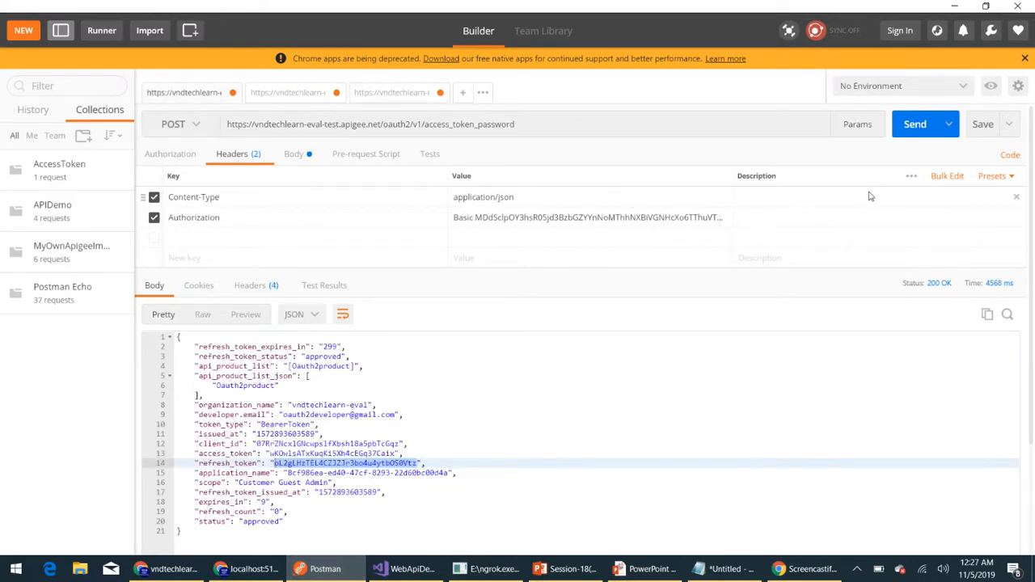
click(913, 124)
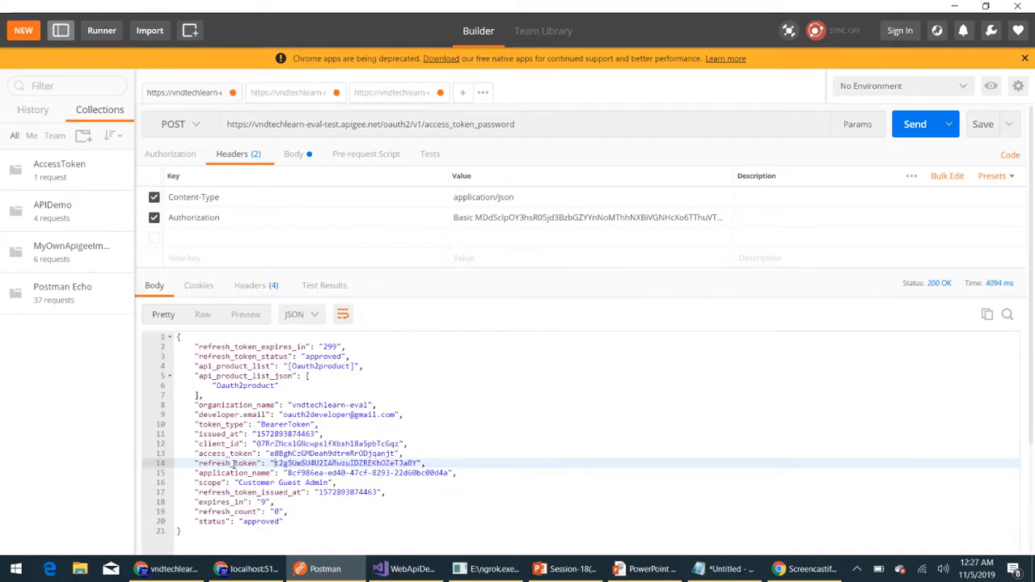
double_click(305, 464)
key(ctrl+c)
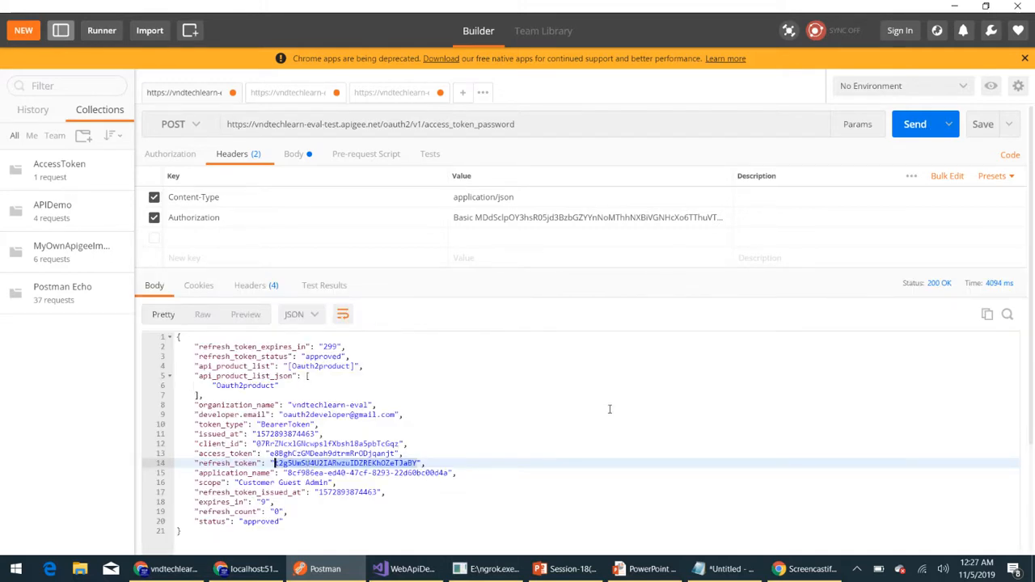
- Replace the refresh_token header value in the refresh_access_token request with the copied refresh token and send the request
click(380, 93)
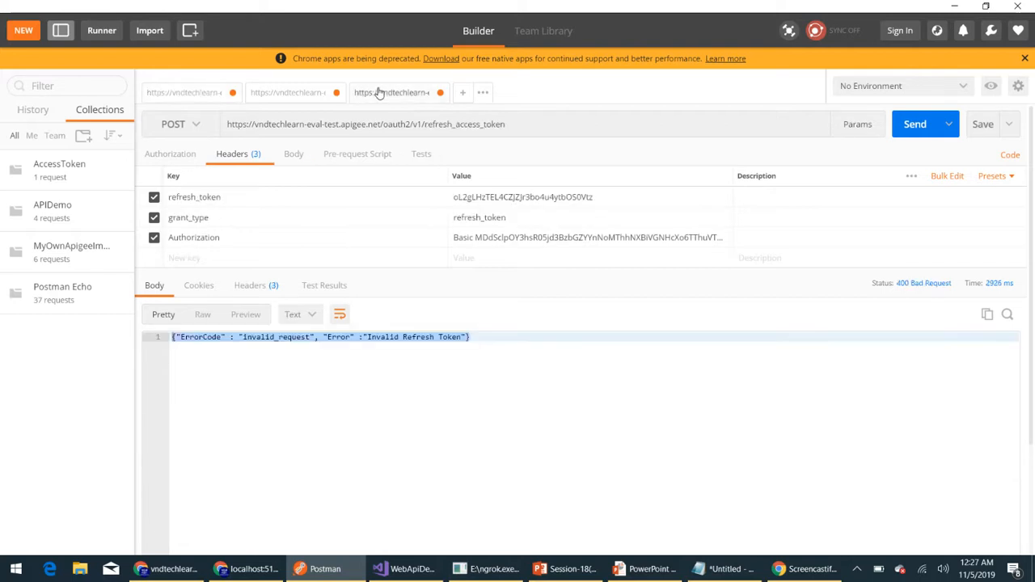
click(515, 199)
key(ctrl+a)
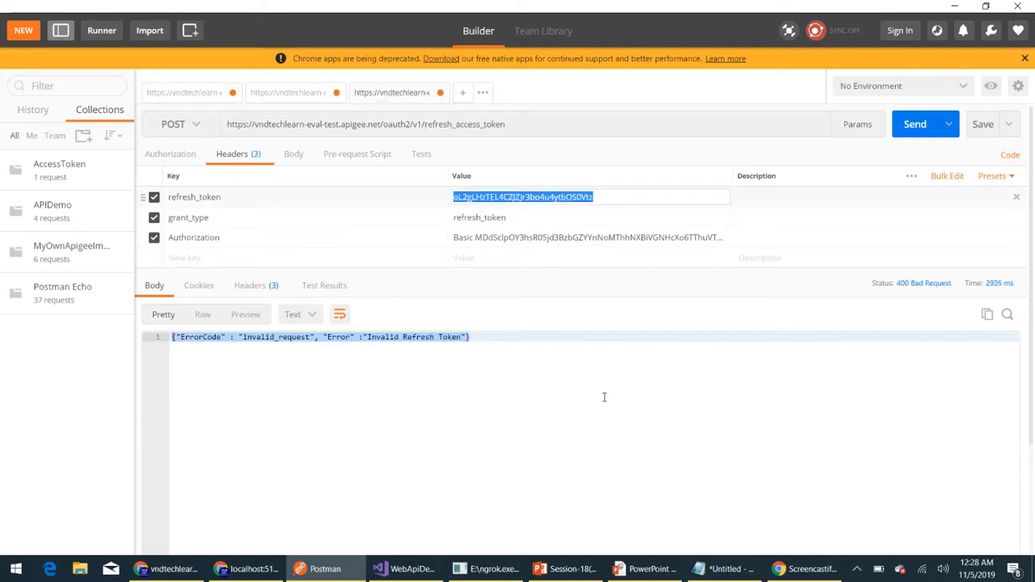
key(ctrl+v)
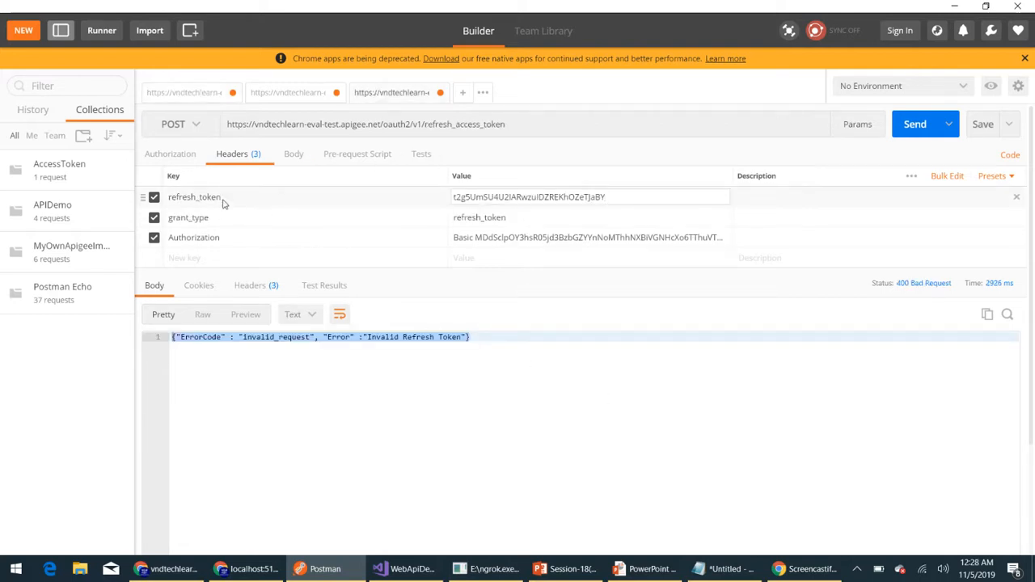
click(903, 128)
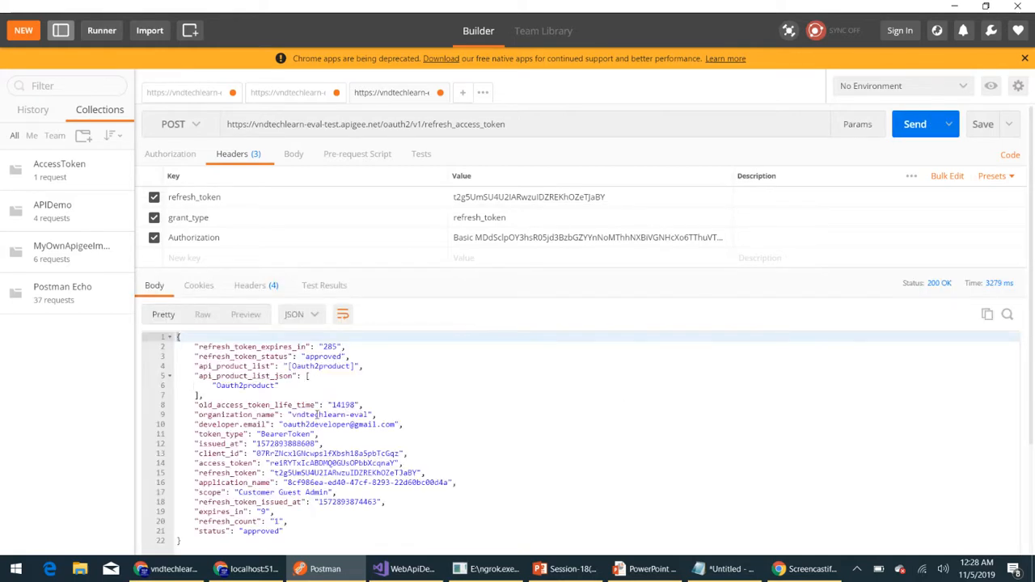
- Highlight the refresh_count field in the refresh_access_token response to check it
scroll(315, 421, down, 1)
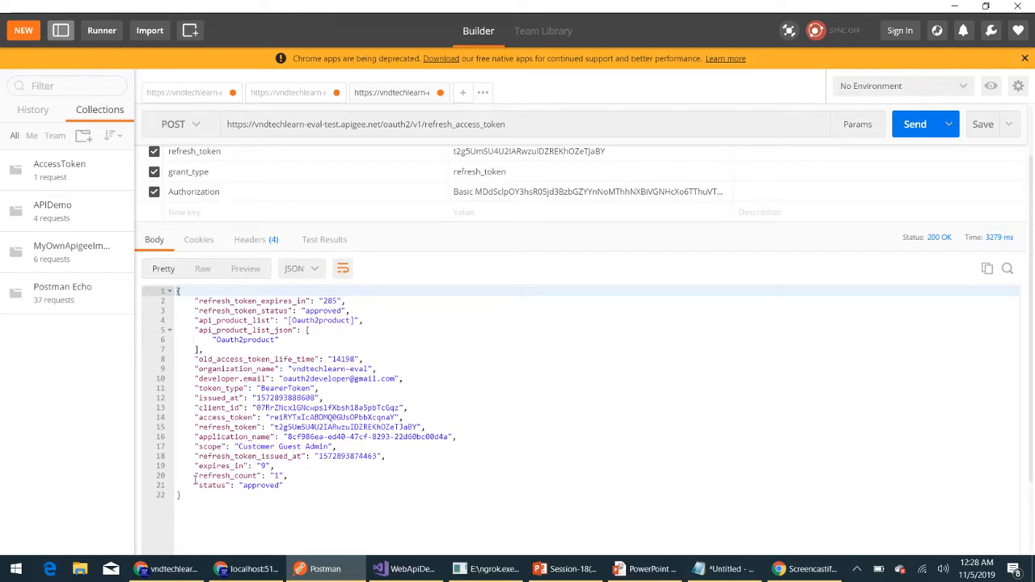
drag(194, 477, 308, 475)
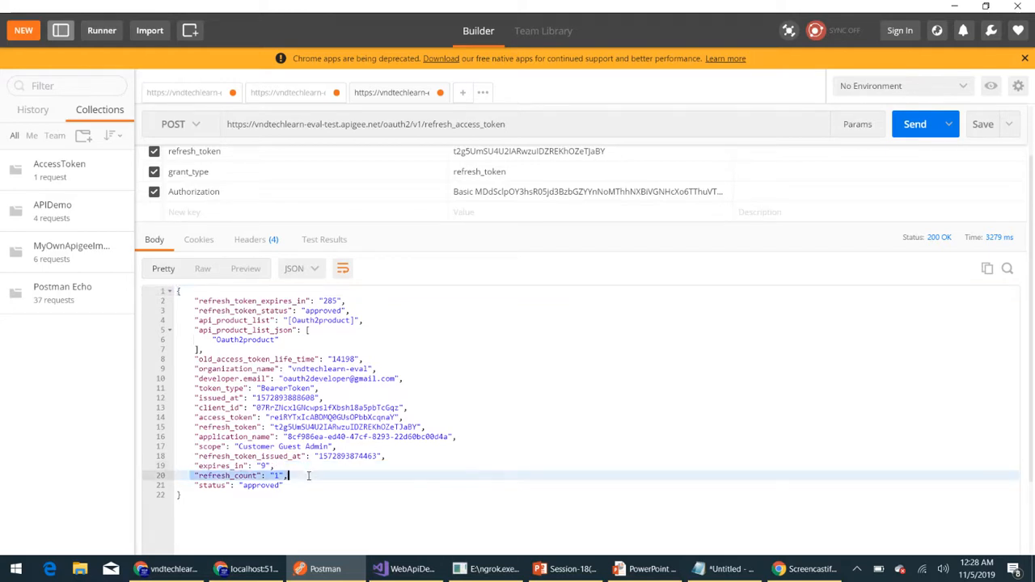
click(552, 359)
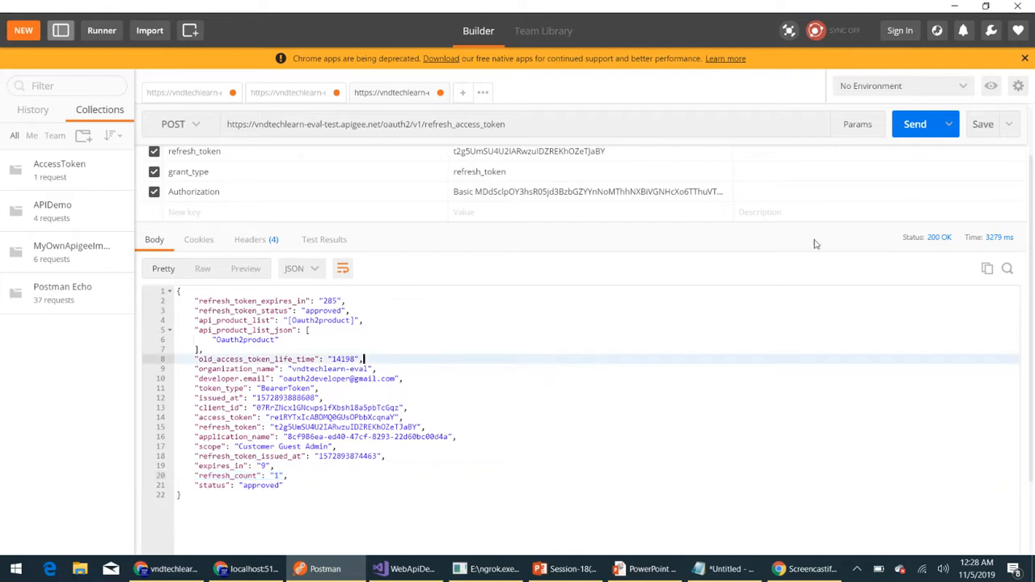
- Resend the refresh_access_token request with the same refresh token and check the refresh_count and refresh_token fields in the response
scroll(836, 291, up, 2)
click(907, 127)
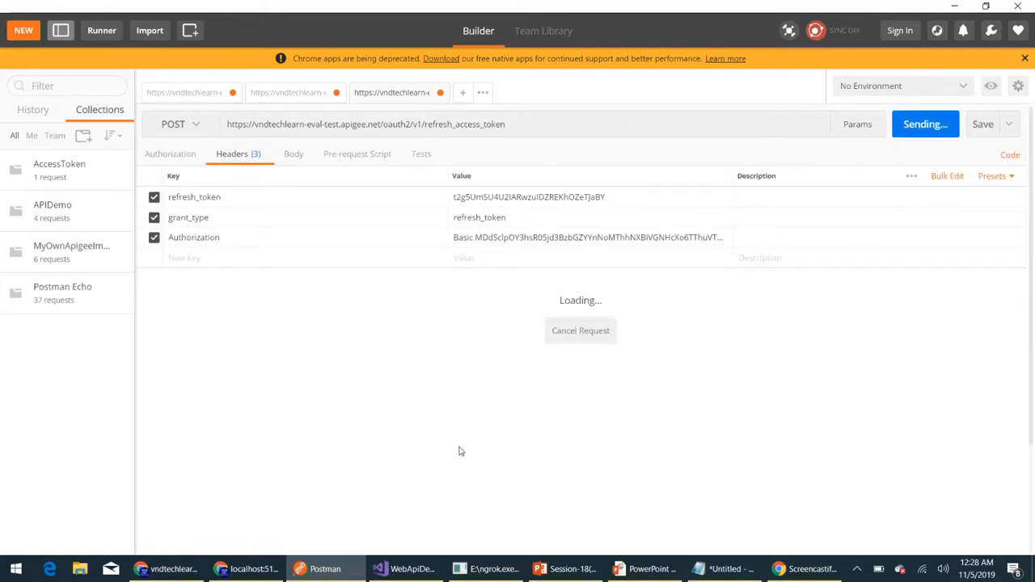
scroll(324, 465, down, 2)
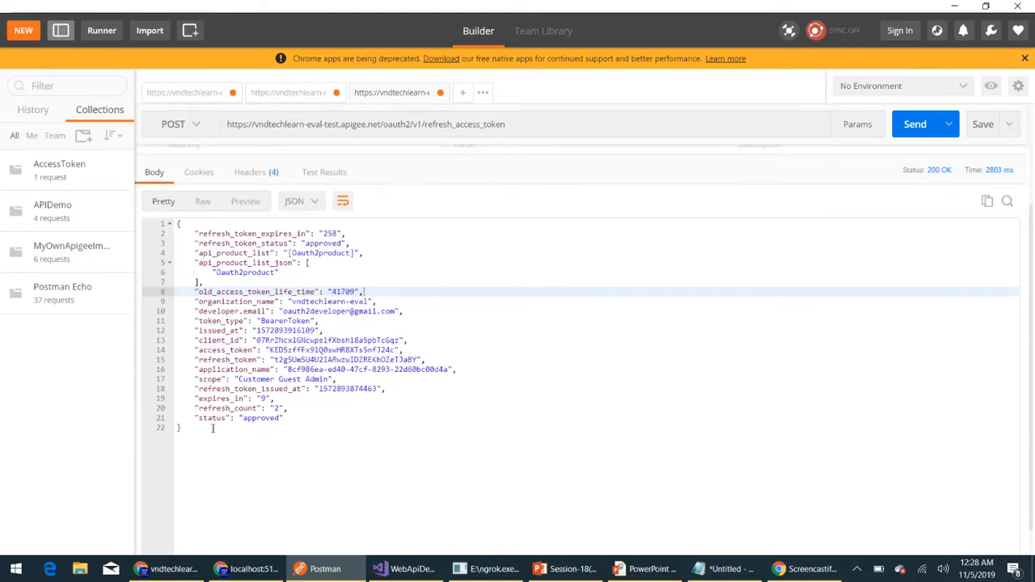
click(189, 406)
shift+click(303, 407)
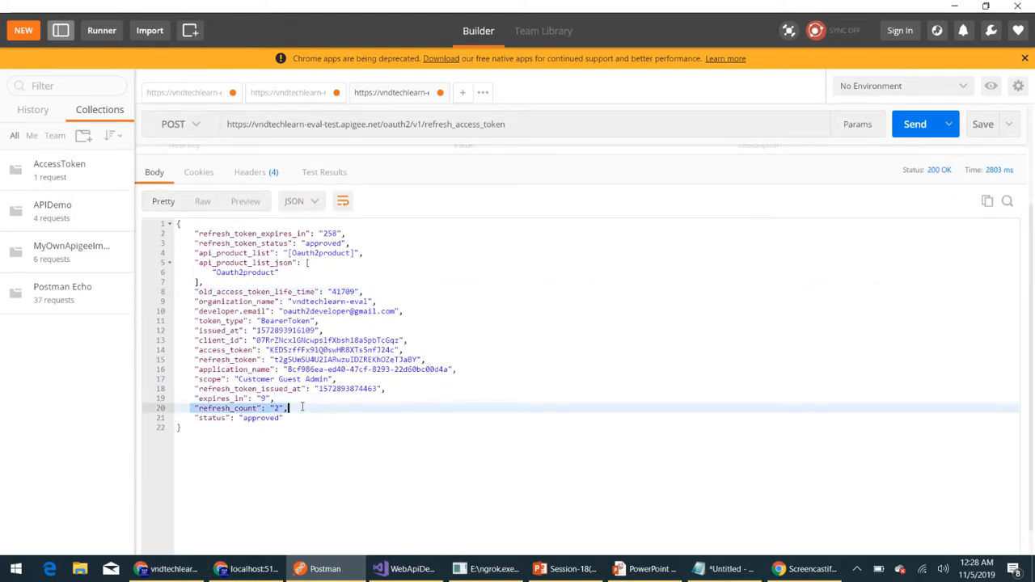
scroll(322, 446, up, 2)
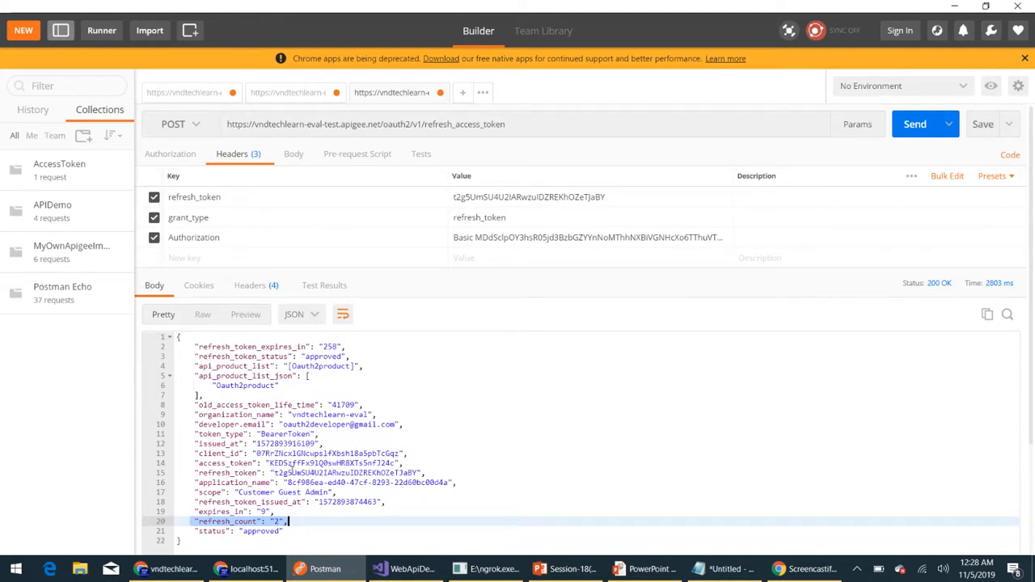
click(292, 473)
double_click(293, 473)
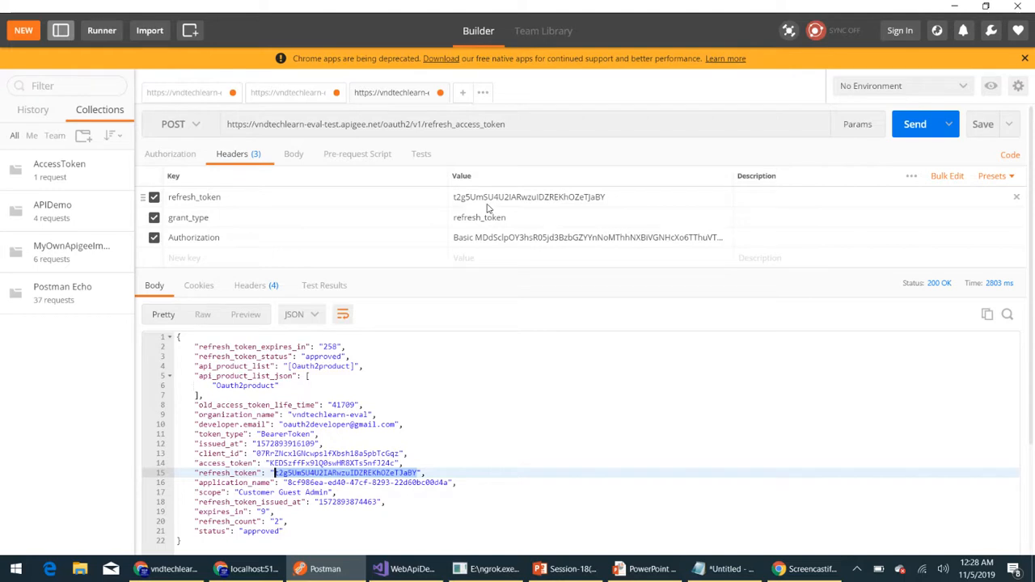
- Send the refresh_access_token request a third time with the unchanged headers and check its refresh_count
scroll(505, 430, down, 3)
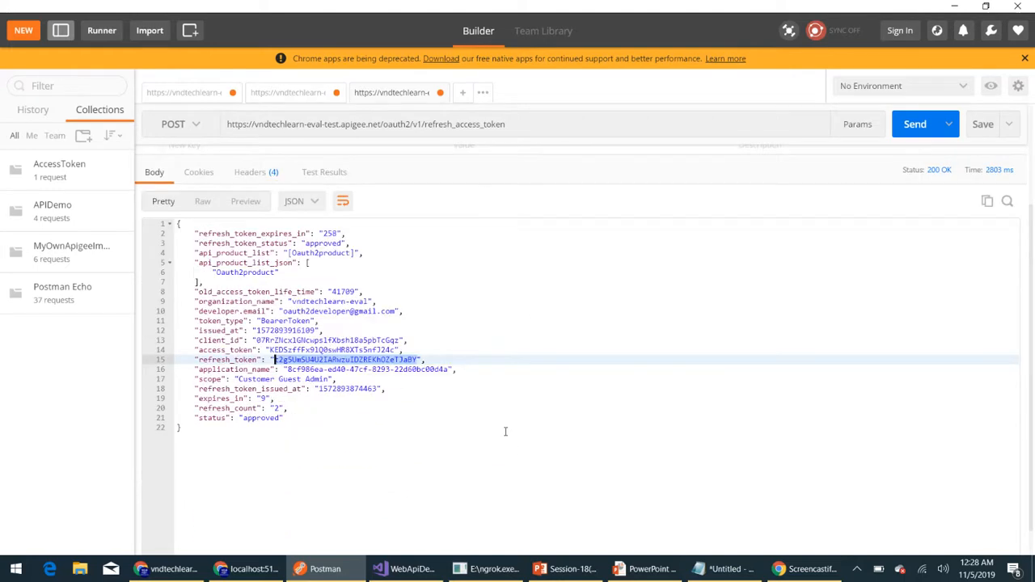
scroll(505, 430, up, 3)
click(913, 126)
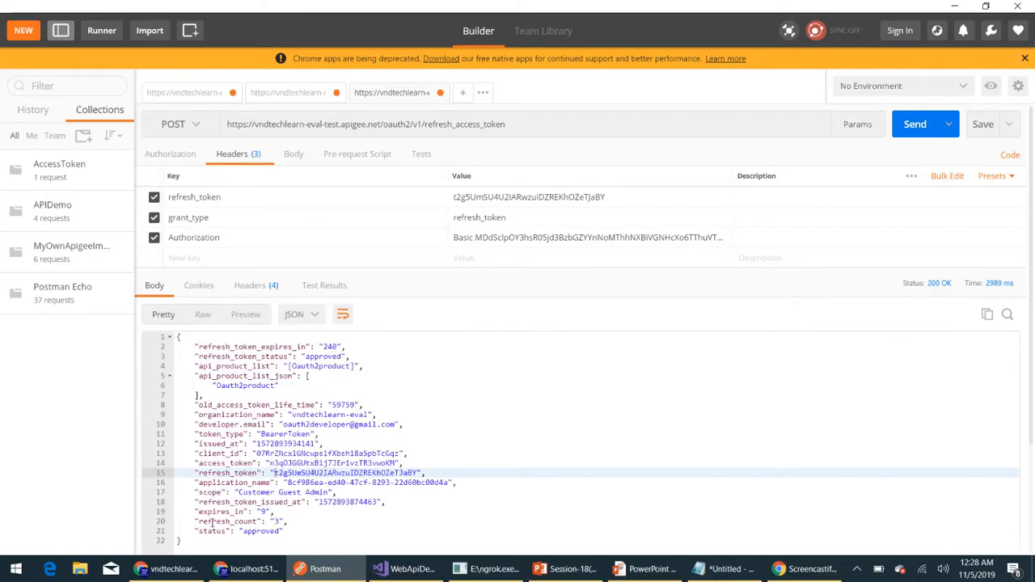
drag(212, 522, 319, 522)
click(443, 493)
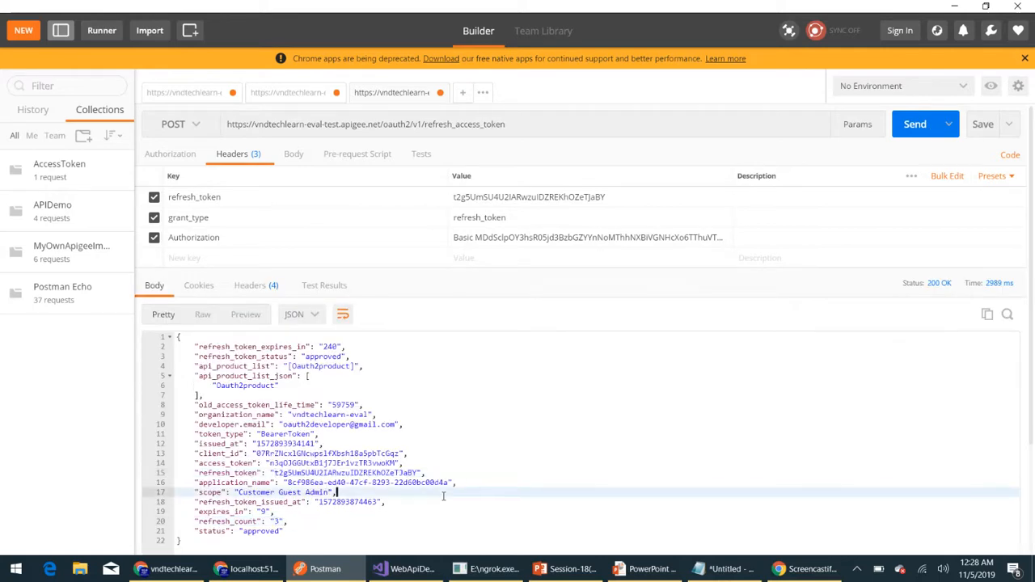
- Send the refresh_access_token request three more times, reusing the same refresh token
click(909, 127)
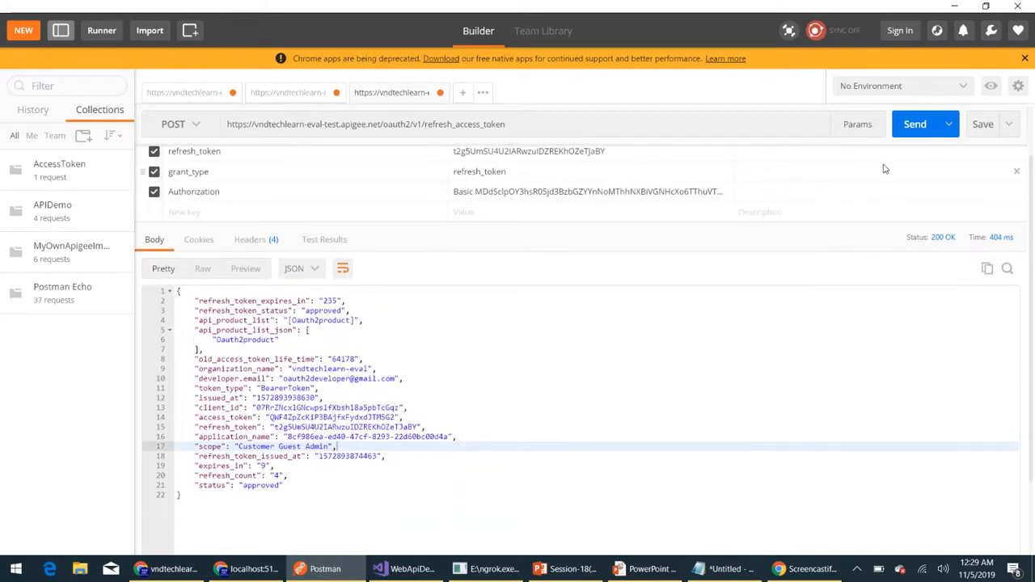
click(898, 131)
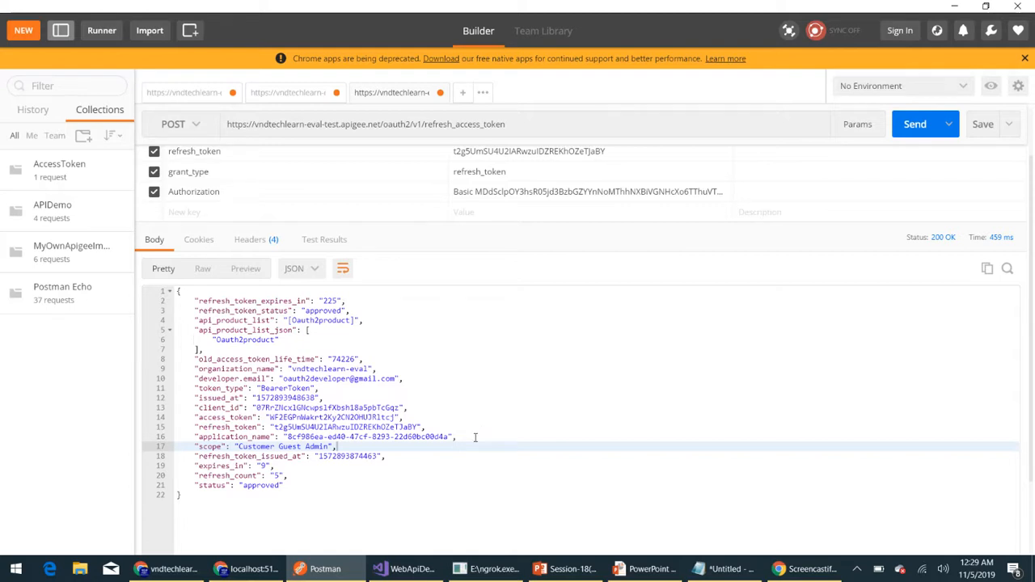
click(914, 124)
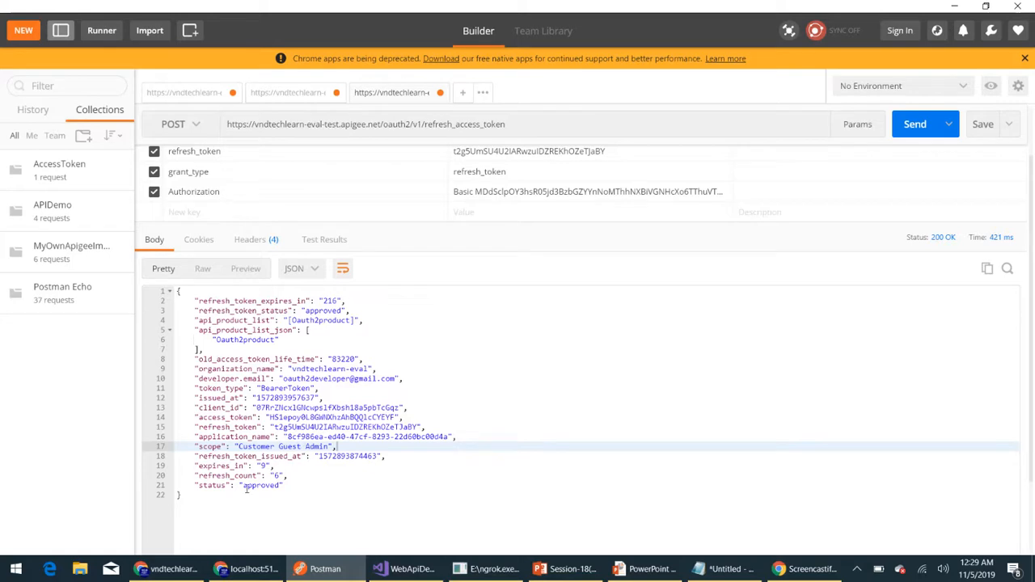
click(174, 569)
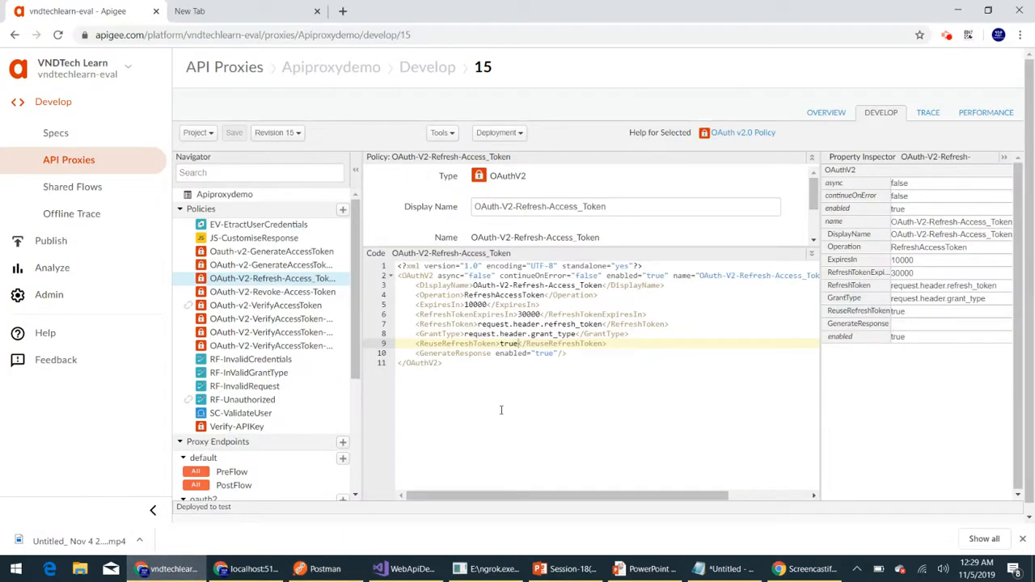
click(240, 22)
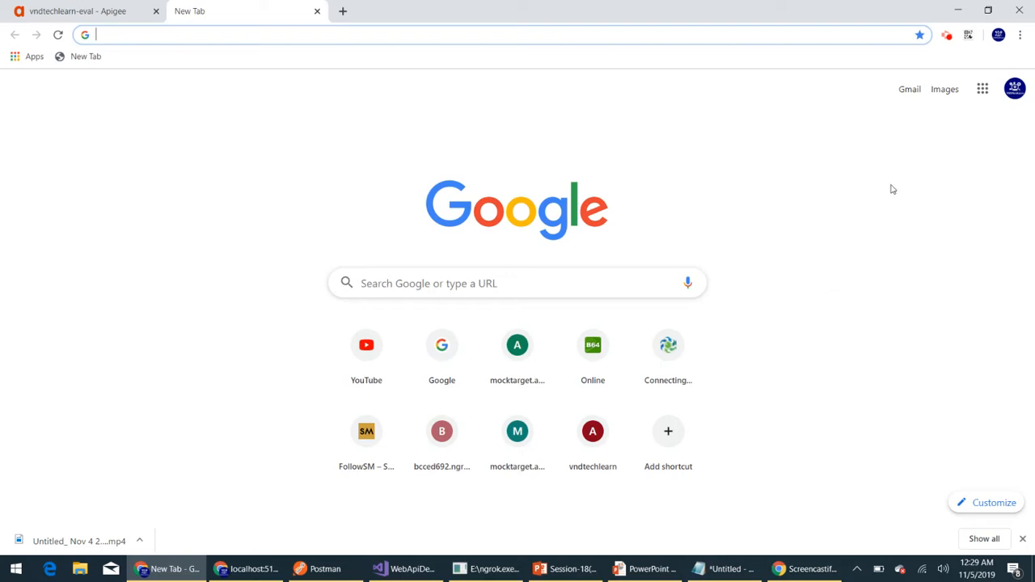
click(948, 38)
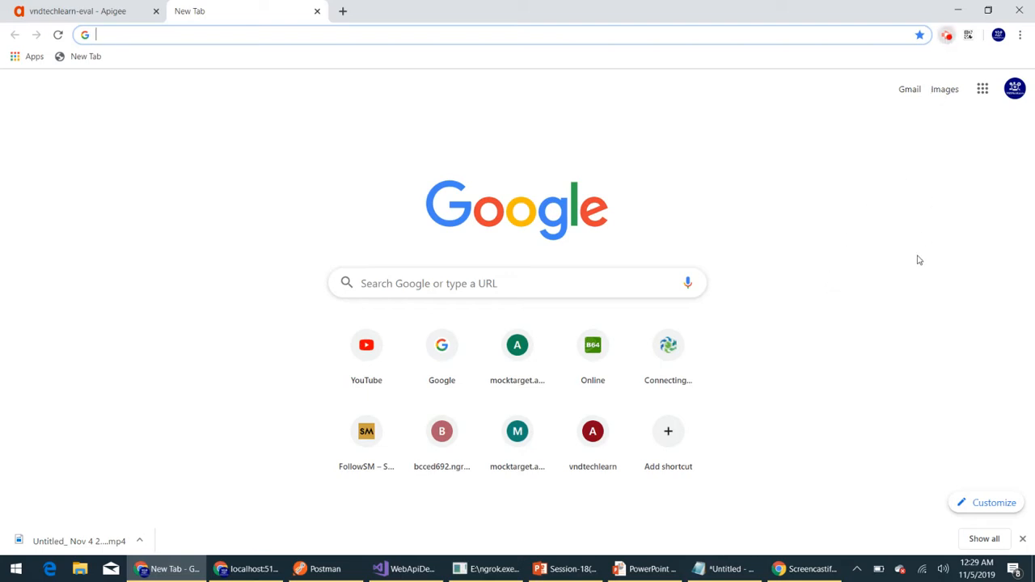